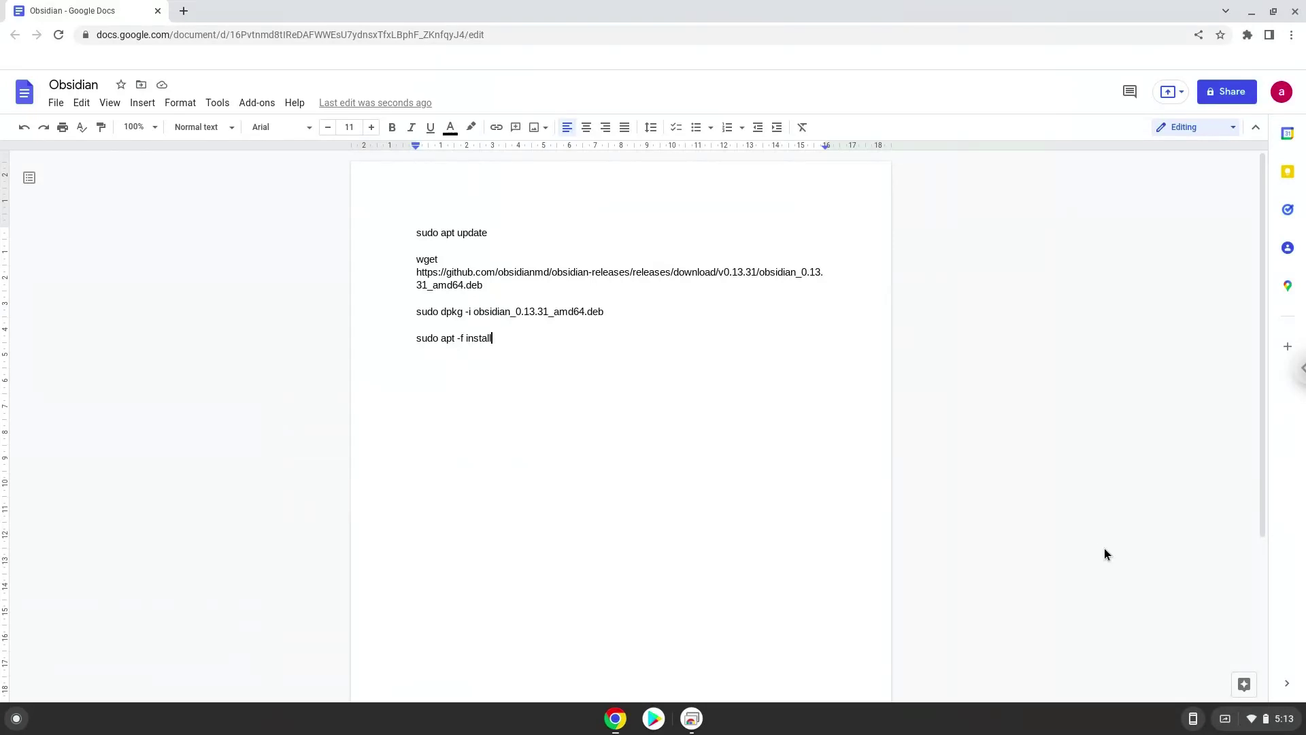
- Open ChromeOS Settings from the clock panel and go to Advanced > Developers
click(1269, 714)
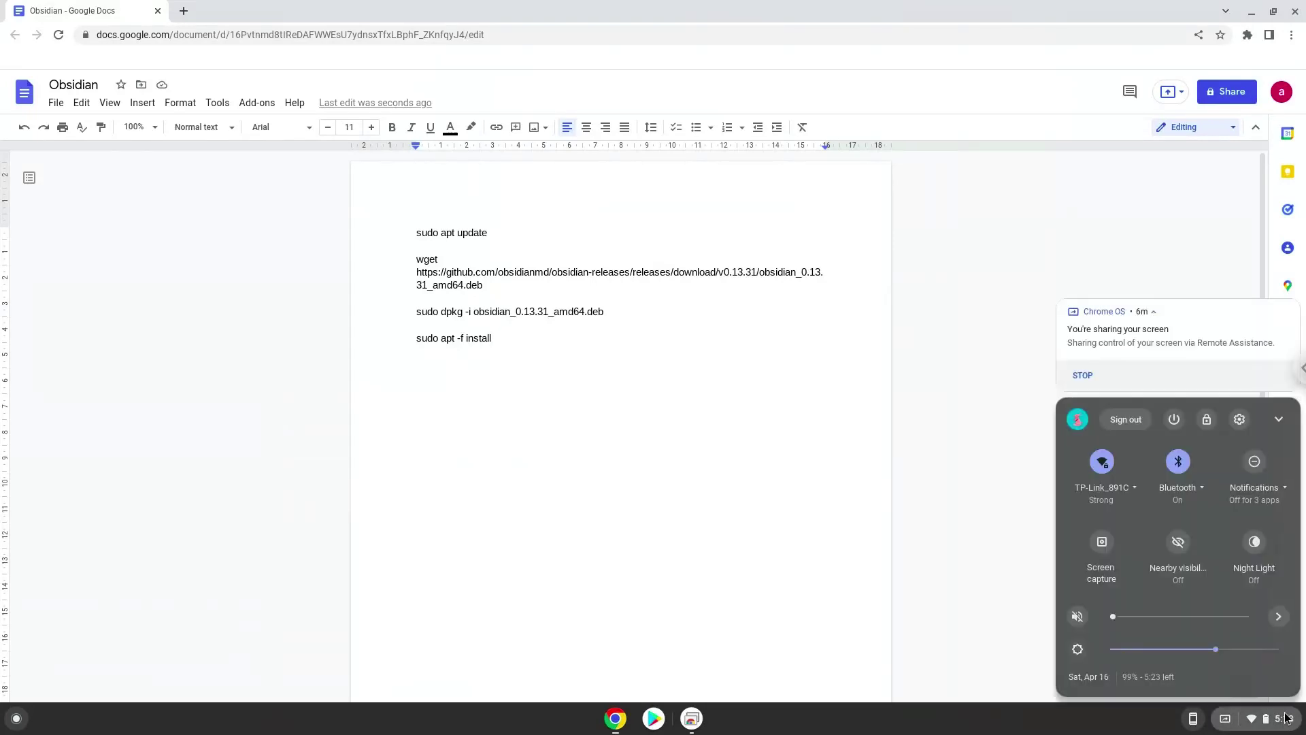
click(1239, 419)
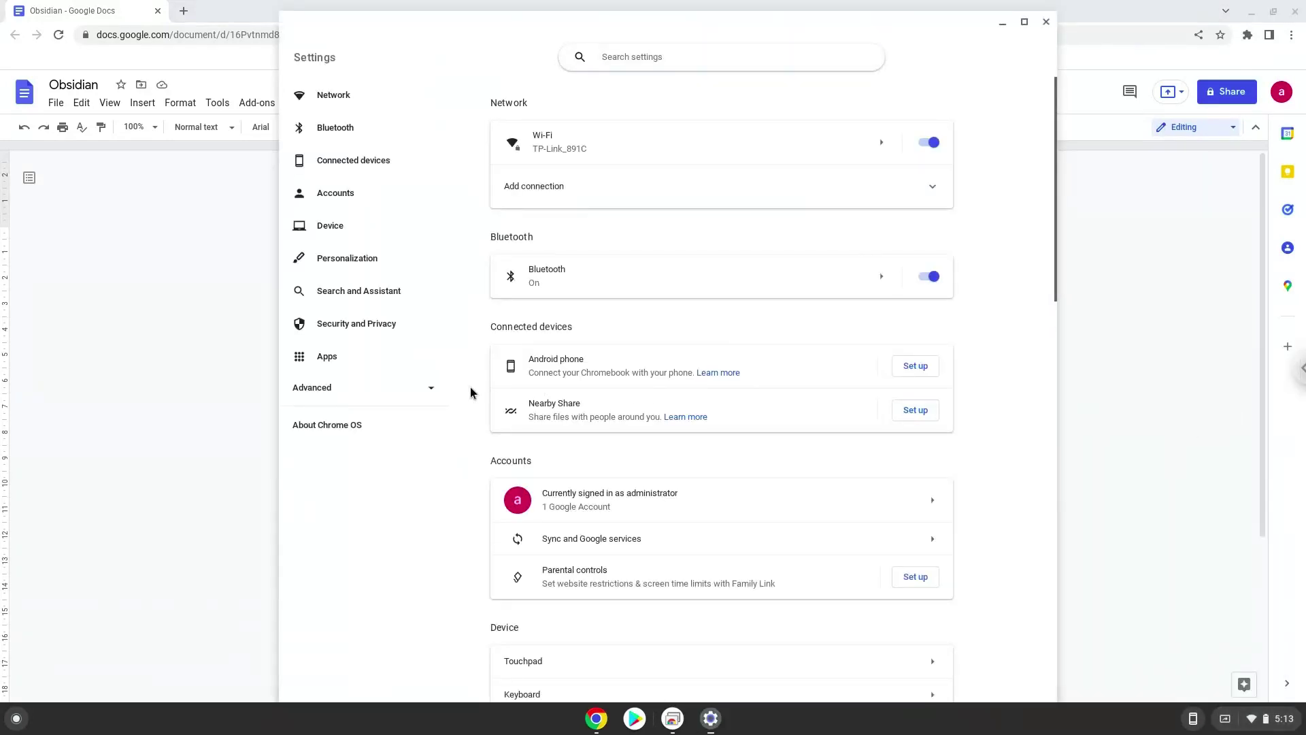
click(362, 391)
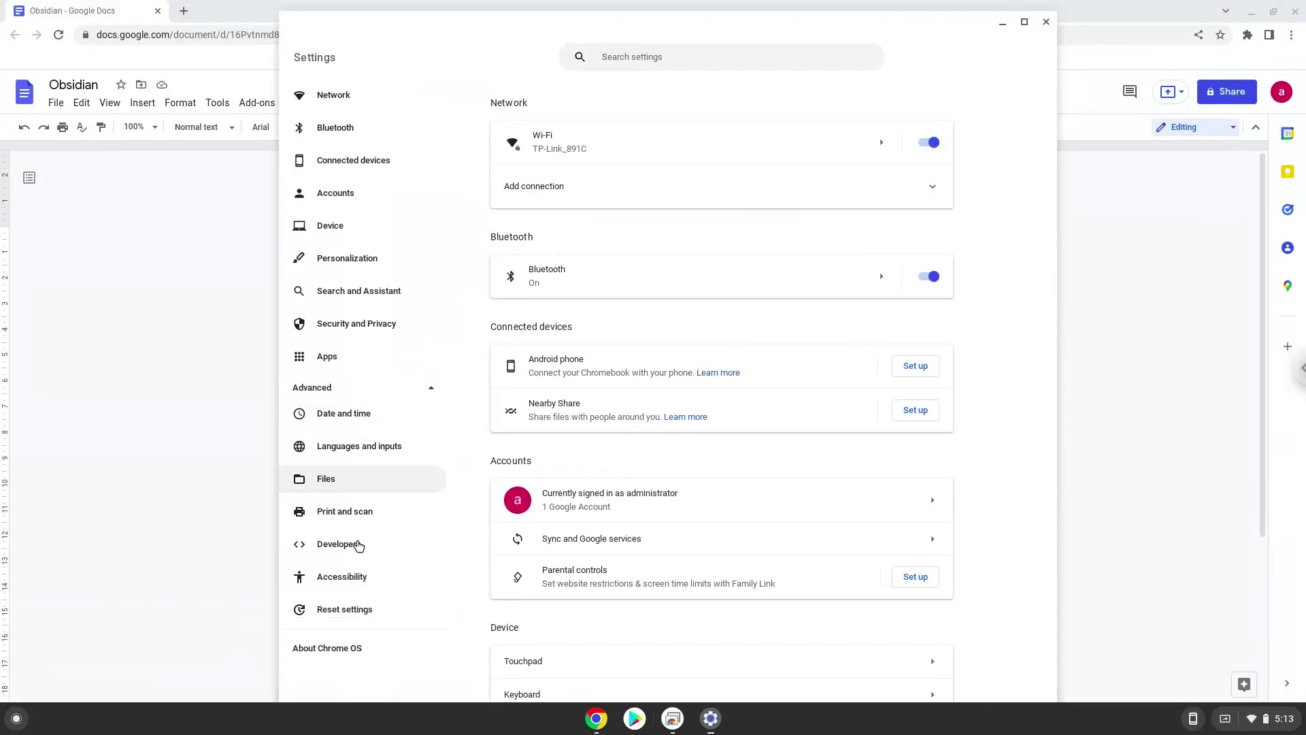
click(358, 552)
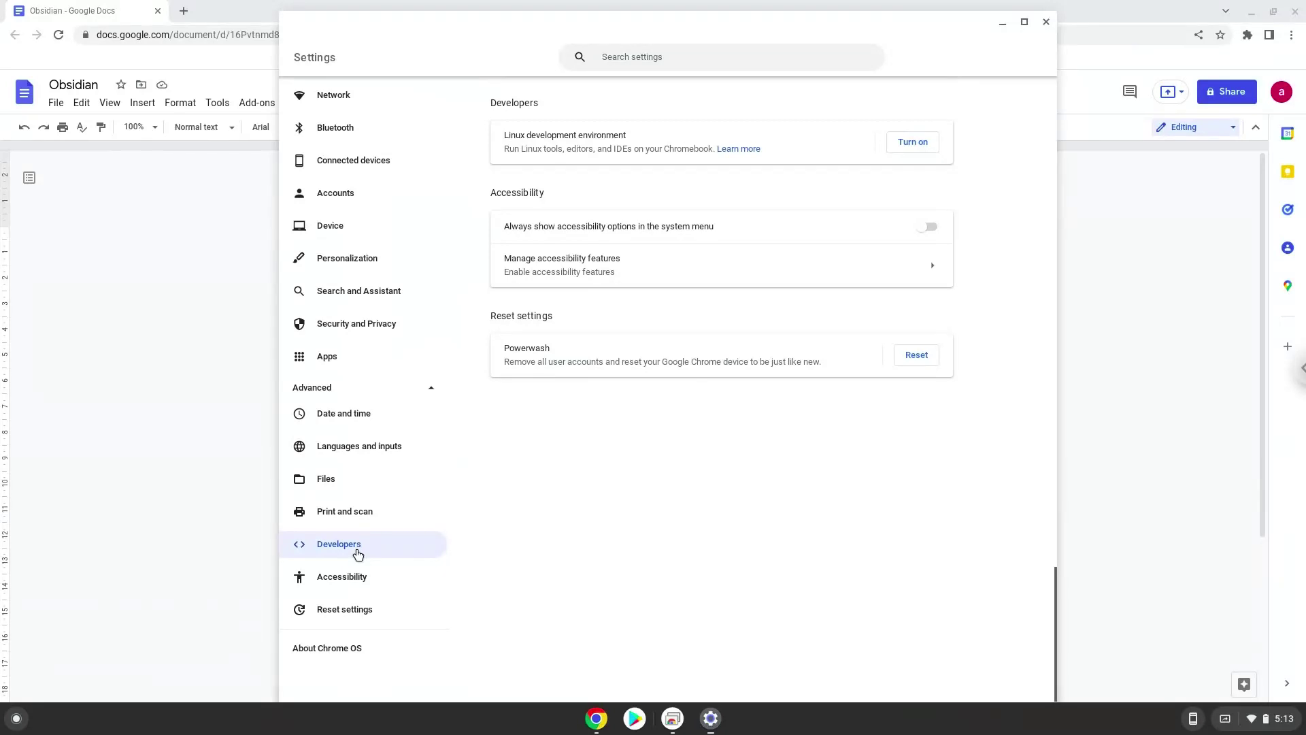
- Turn on Linux with the recommended 10.0 GB disk size, then close the resulting terminal
click(905, 142)
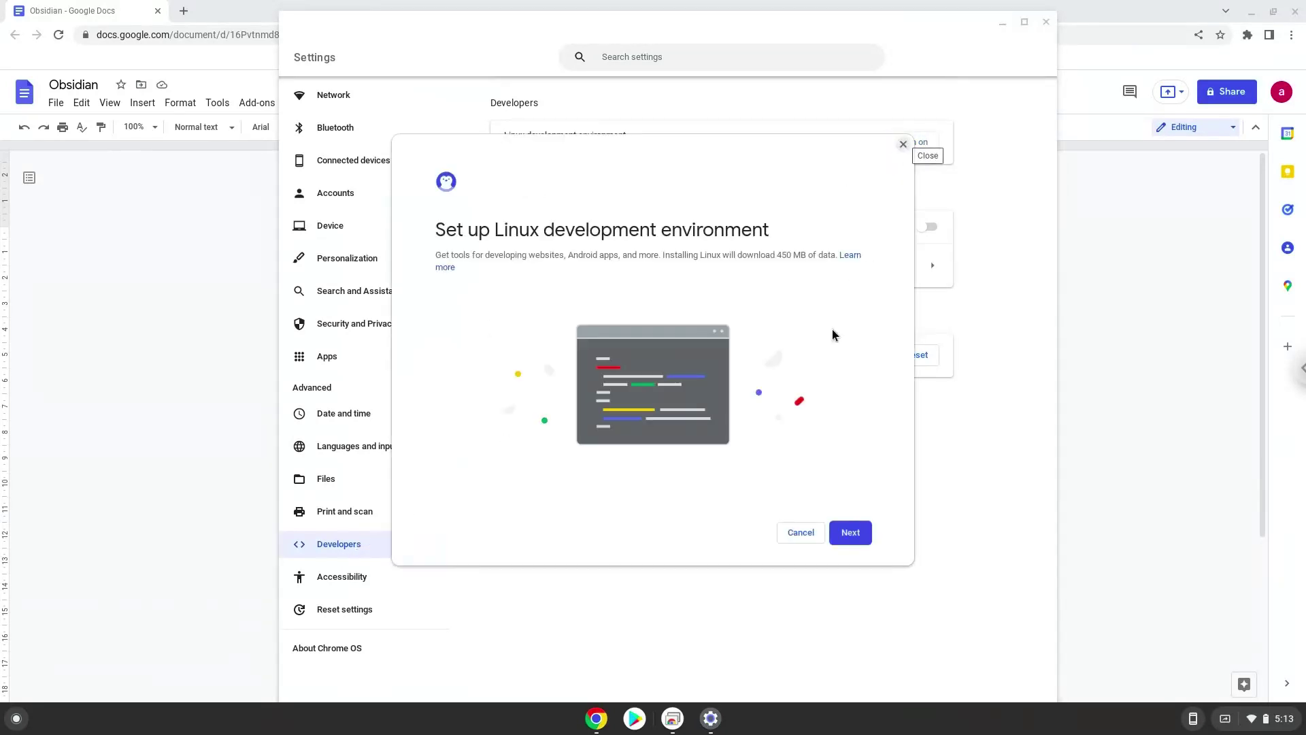
click(836, 537)
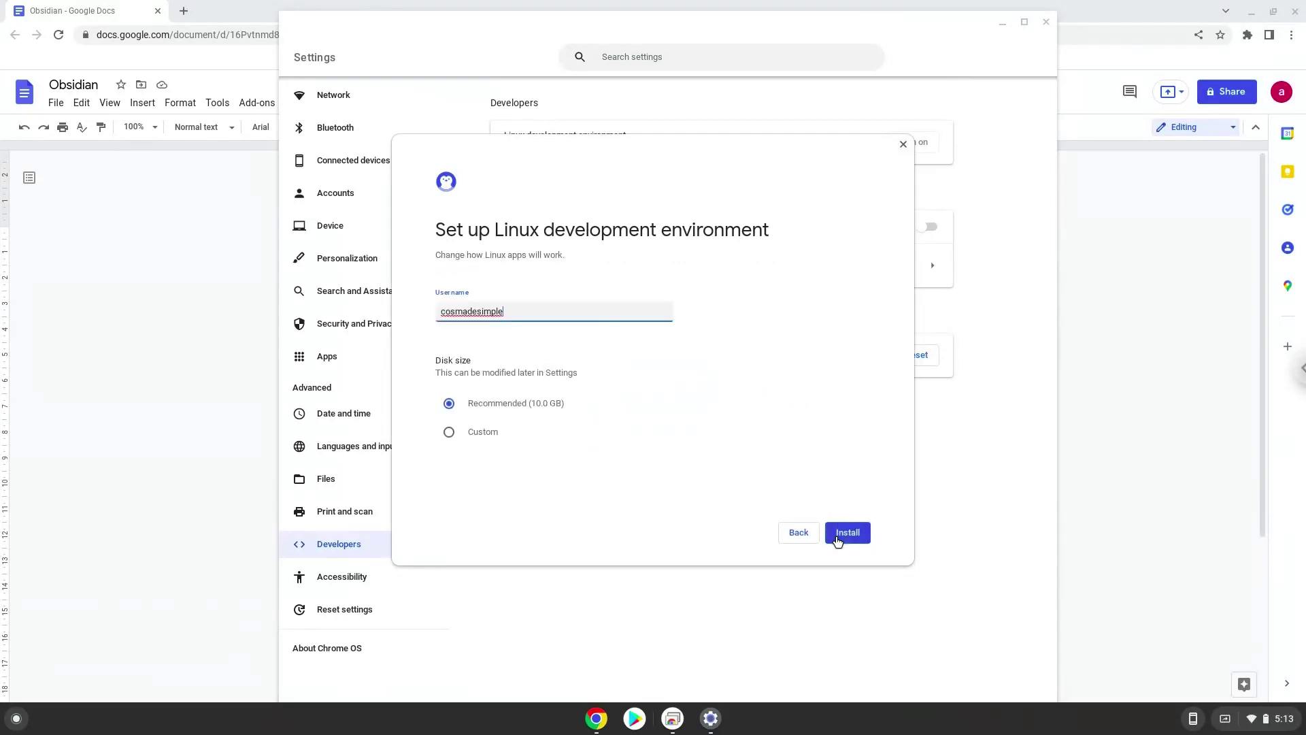
click(847, 533)
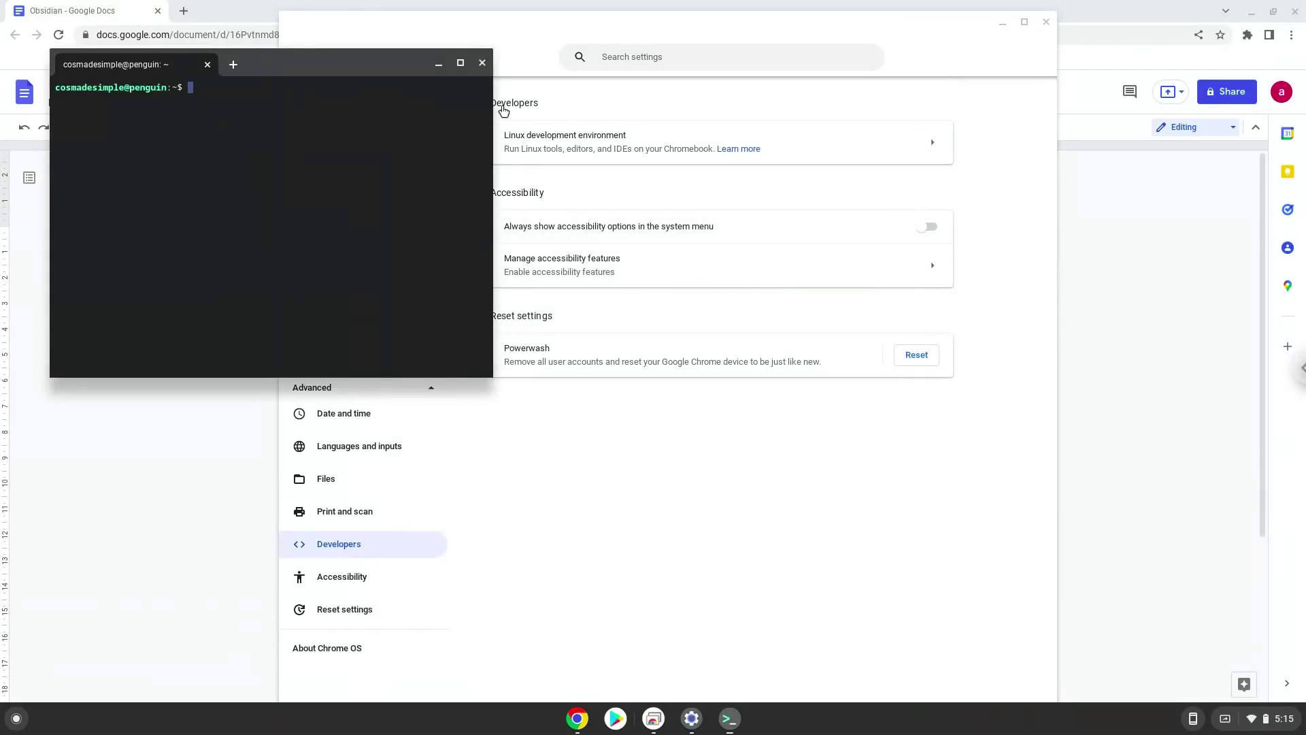
click(482, 65)
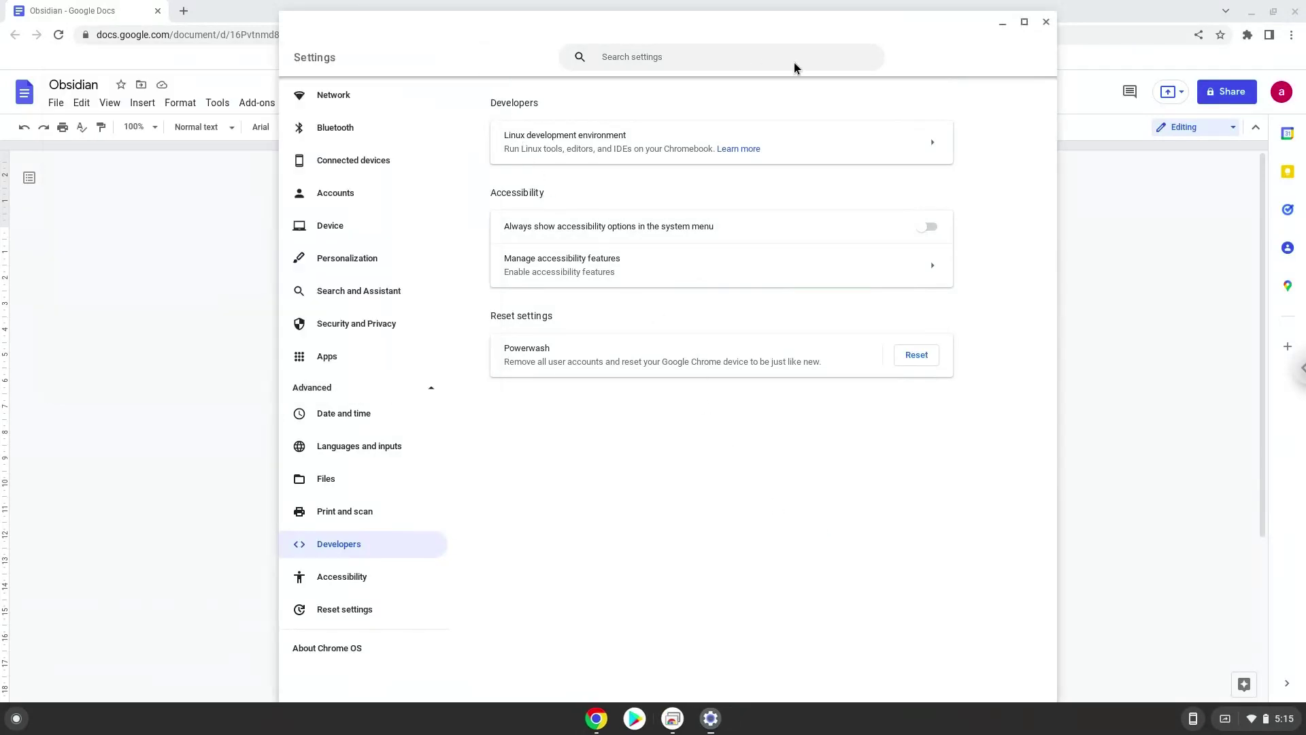
- Close Settings and copy the 'sudo apt update' line from the Google Doc
click(1046, 23)
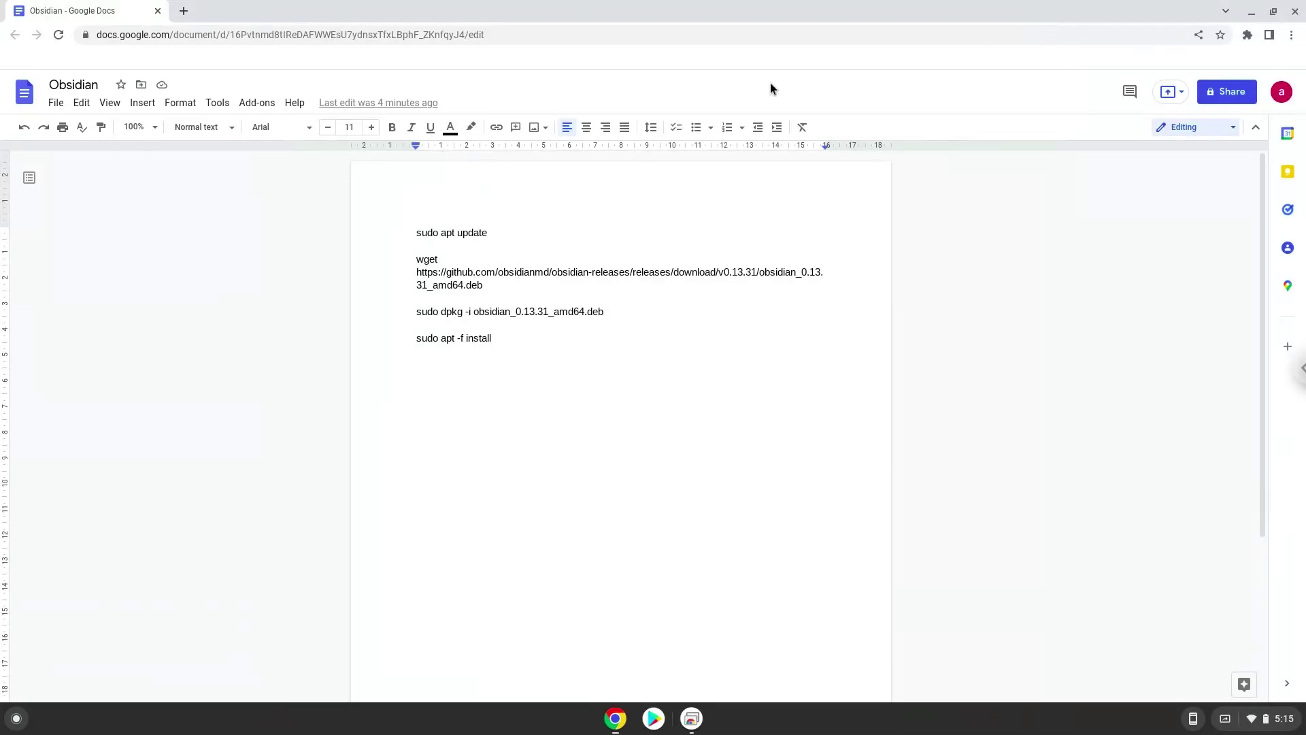
triple_click(457, 234)
right_click(457, 235)
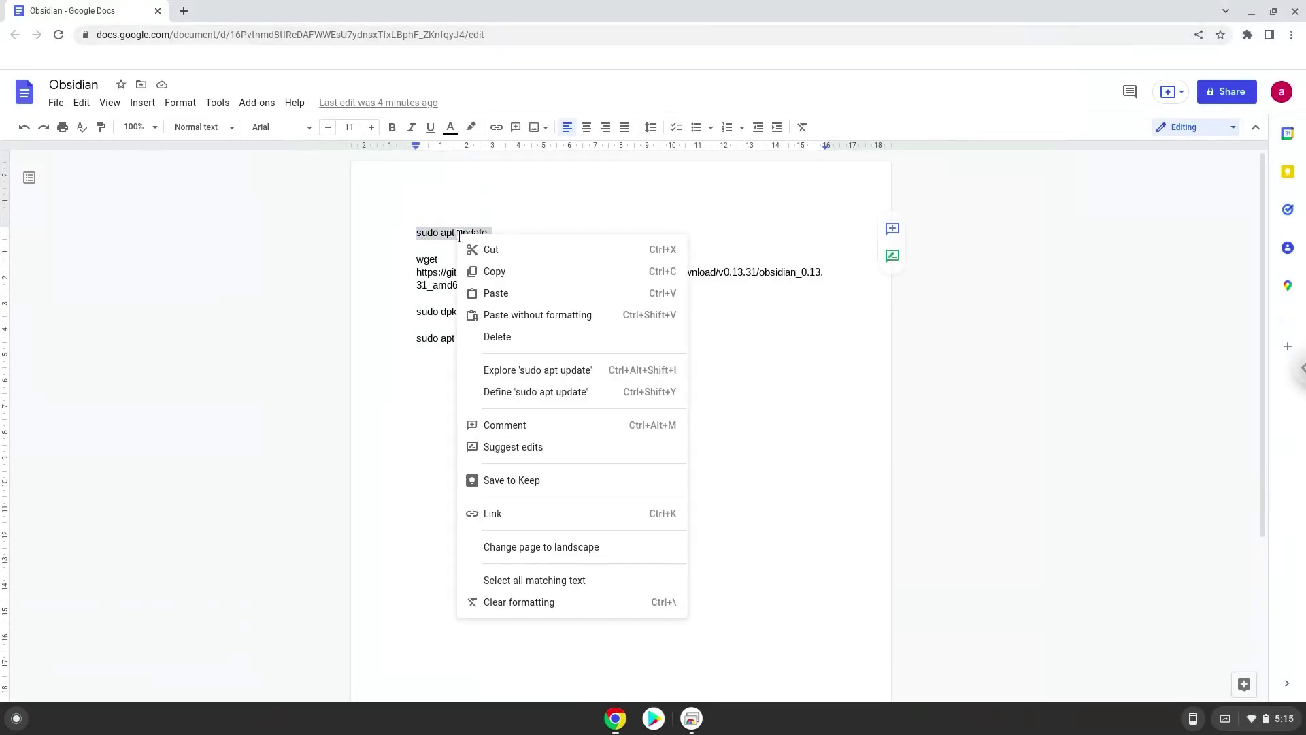
click(499, 274)
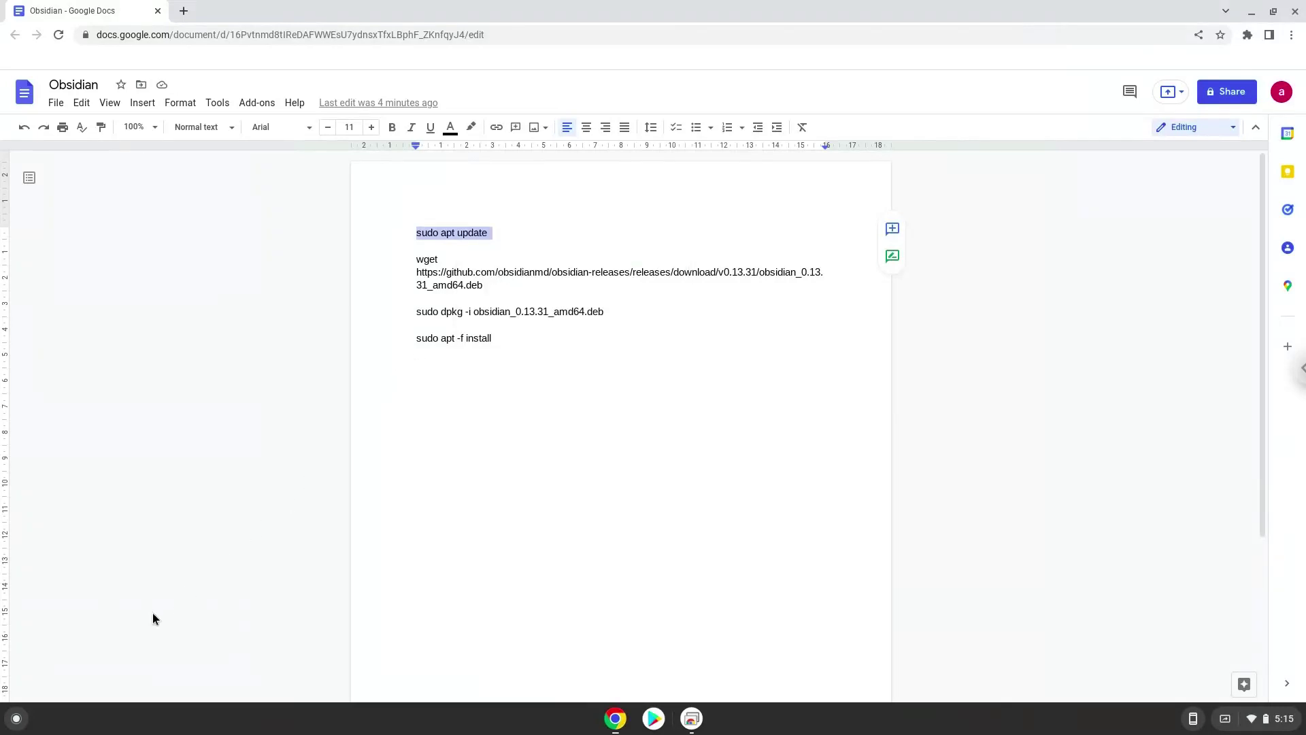
- Launch the Linux Terminal app by searching 'ter' in the Launcher
click(15, 720)
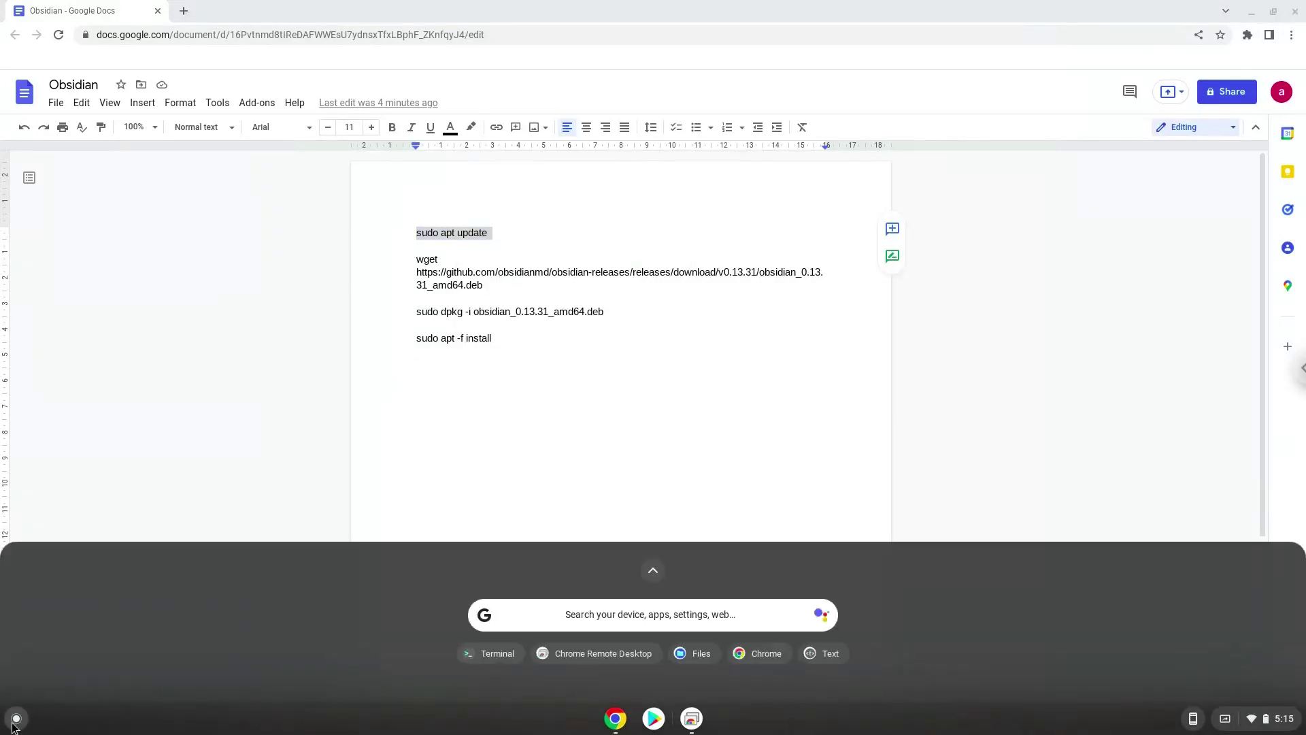
text(ter)
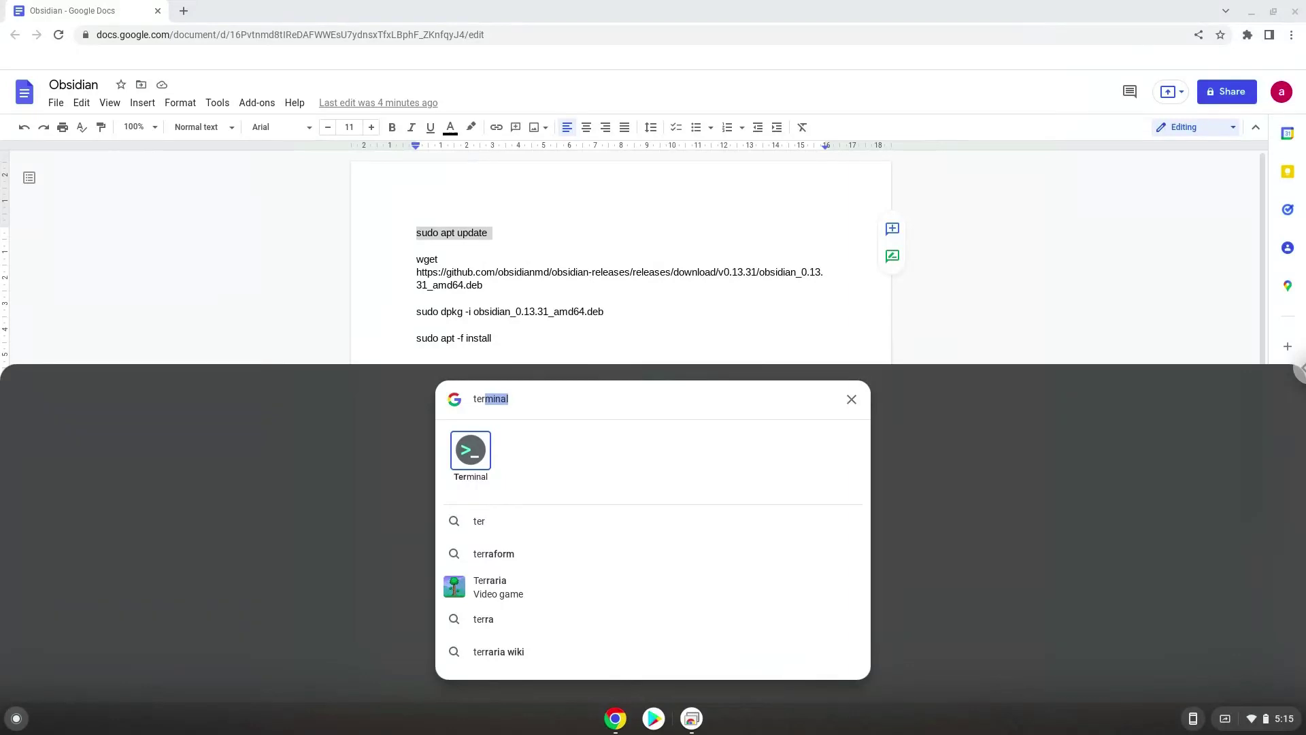
click(476, 459)
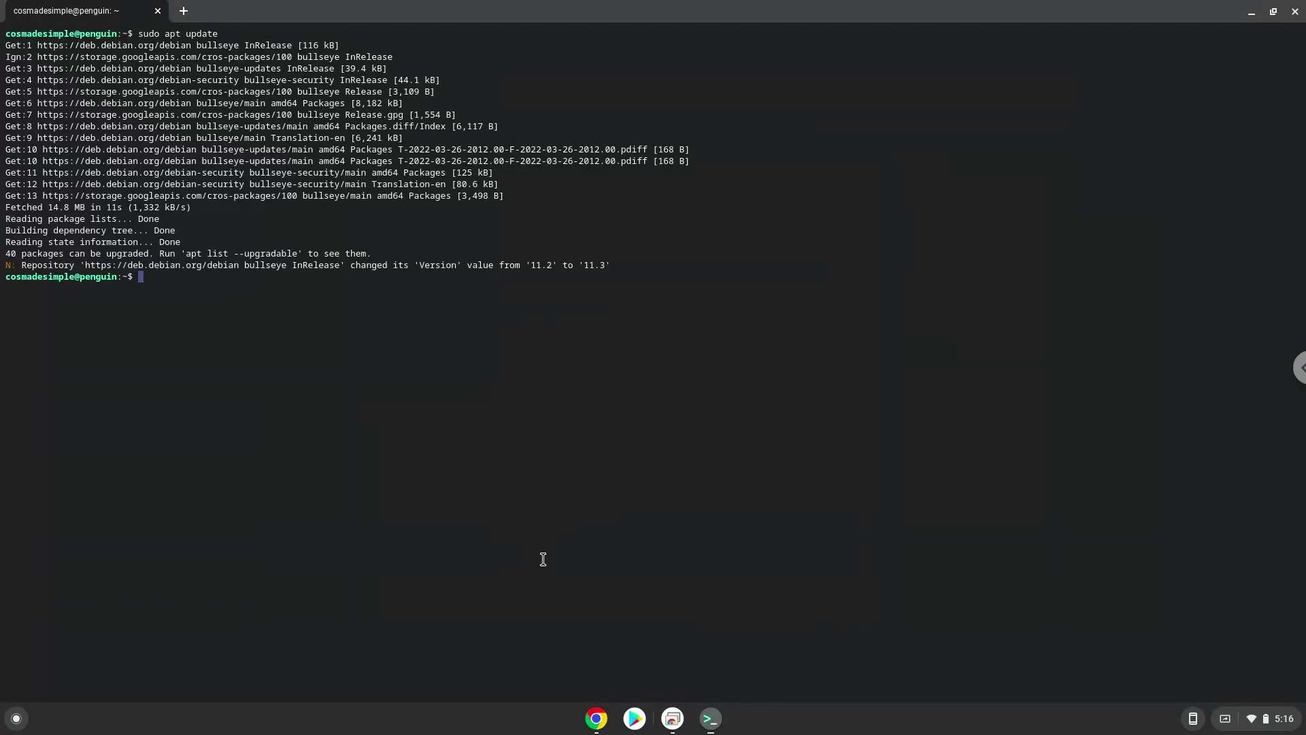
- Copy the wget line from the Doc and paste it into Terminal to download obsidian_0.13.31_amd64.deb
click(595, 721)
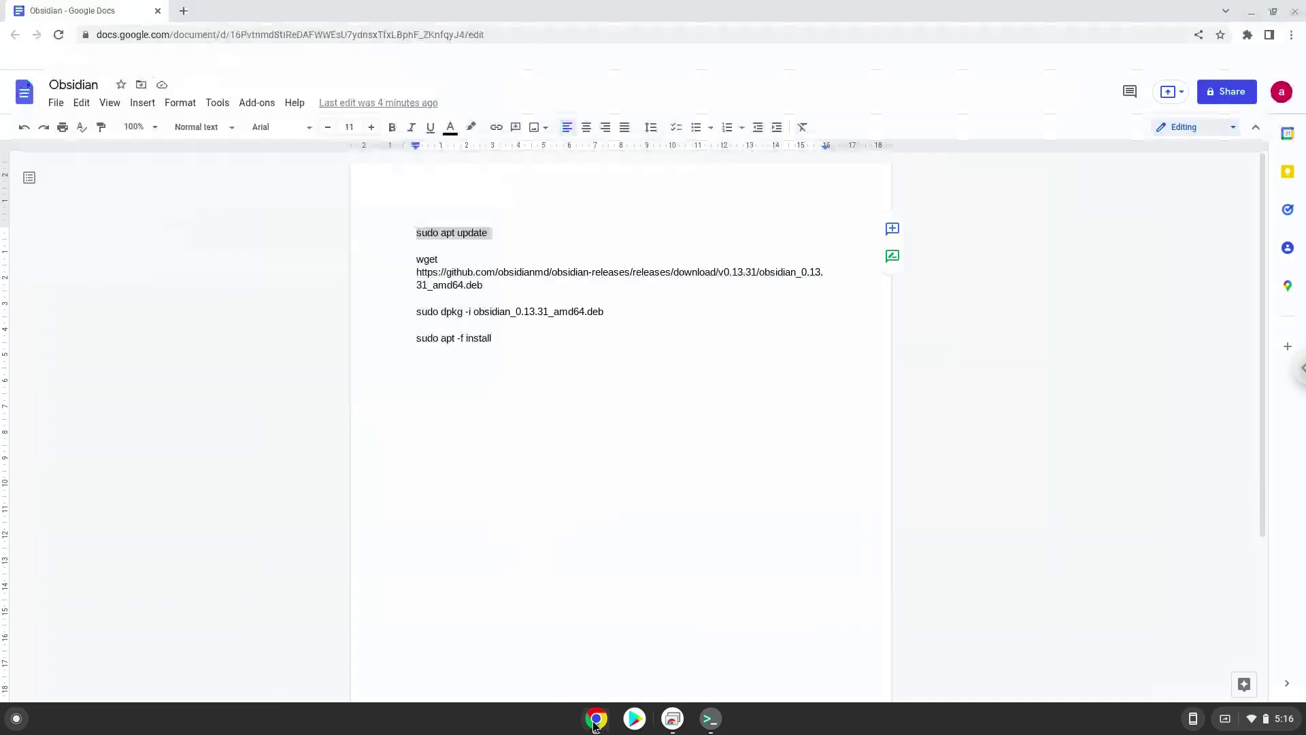
triple_click(459, 270)
right_click(459, 270)
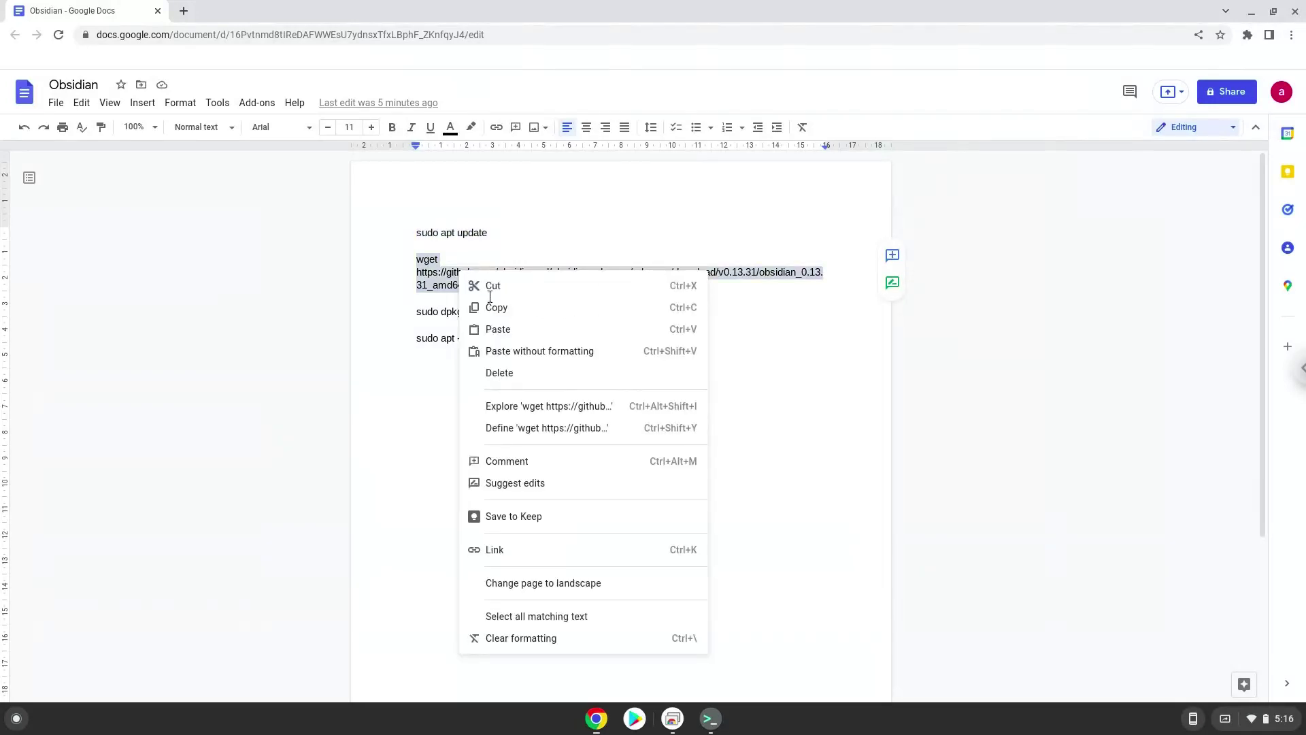
click(496, 308)
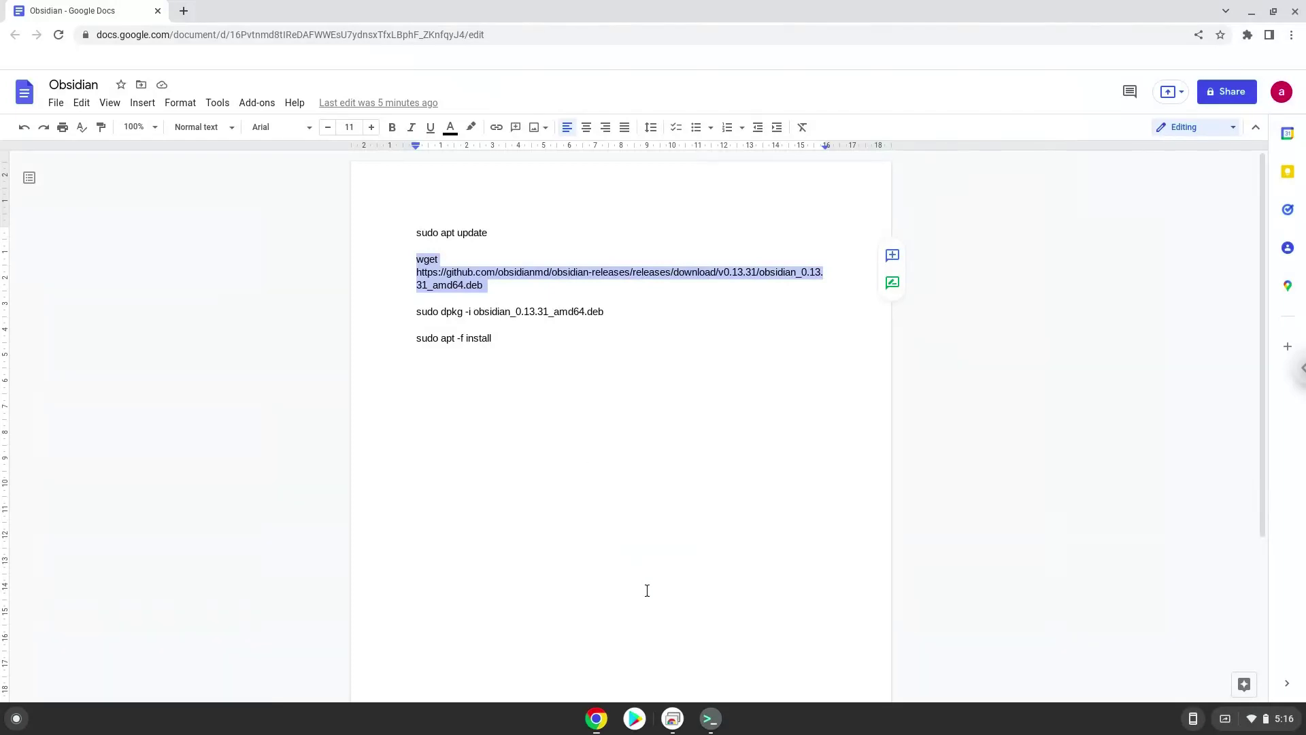
click(709, 718)
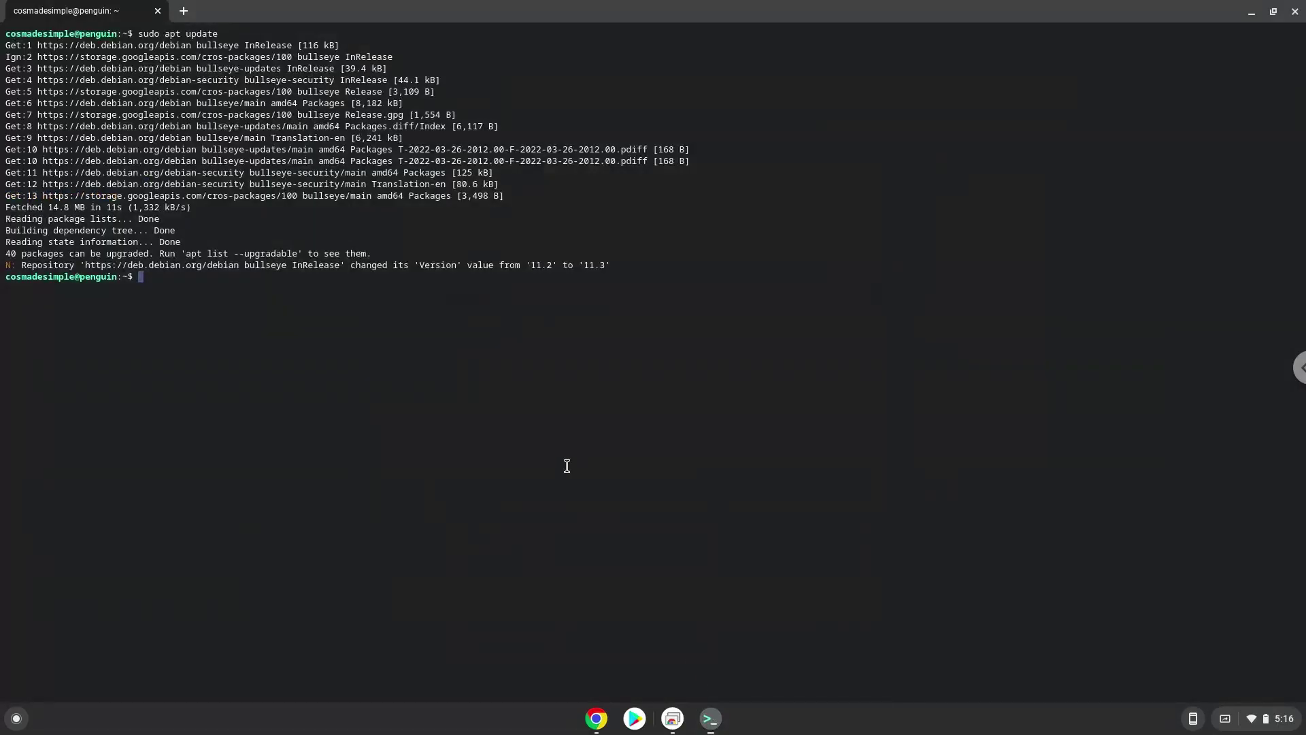
right_click(565, 465)
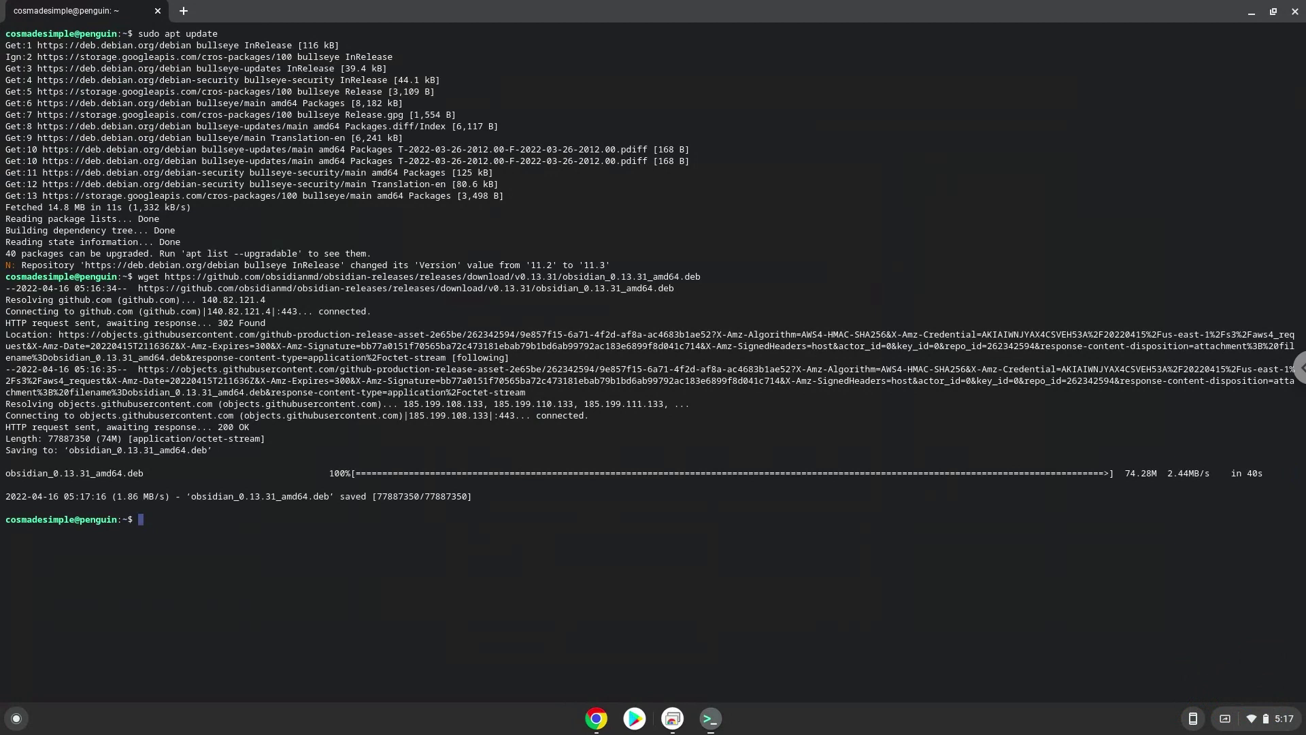
- Copy the 'sudo dpkg -i' line from the Doc and run it in Terminal on obsidian_0.13.31_amd64.deb
click(599, 721)
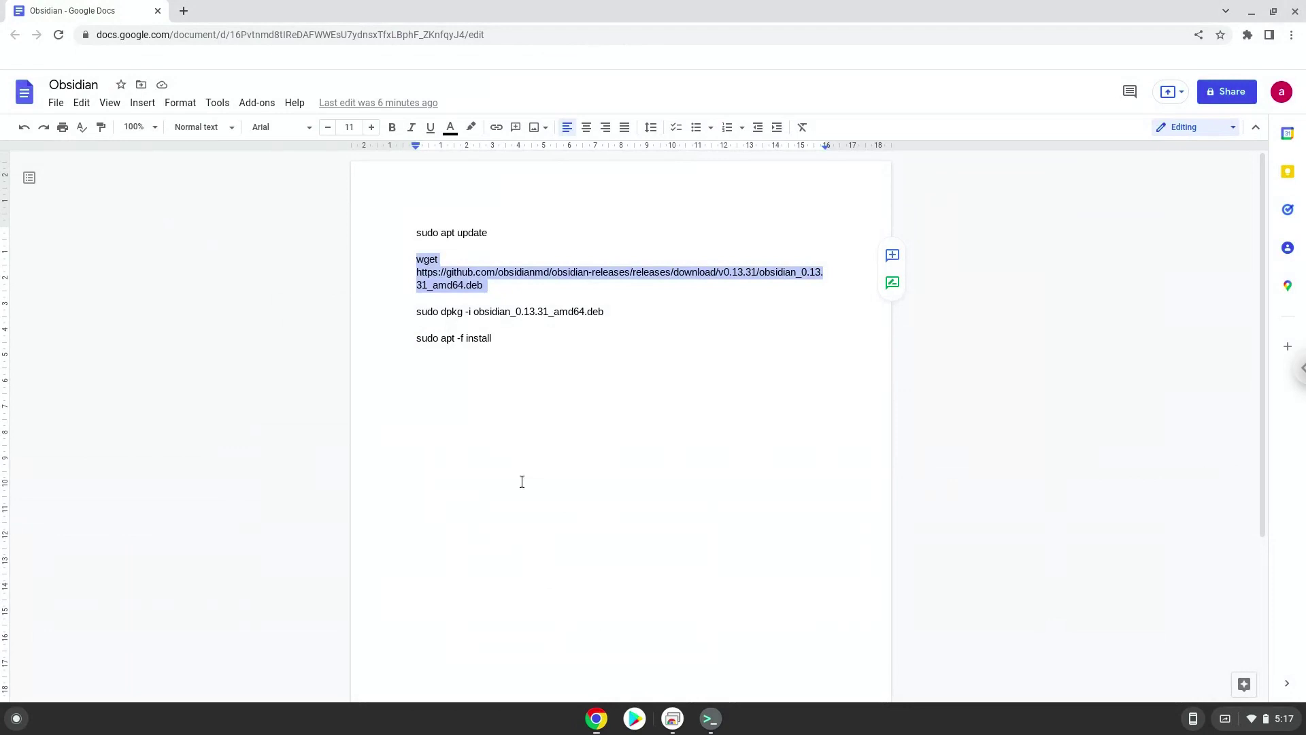
triple_click(468, 310)
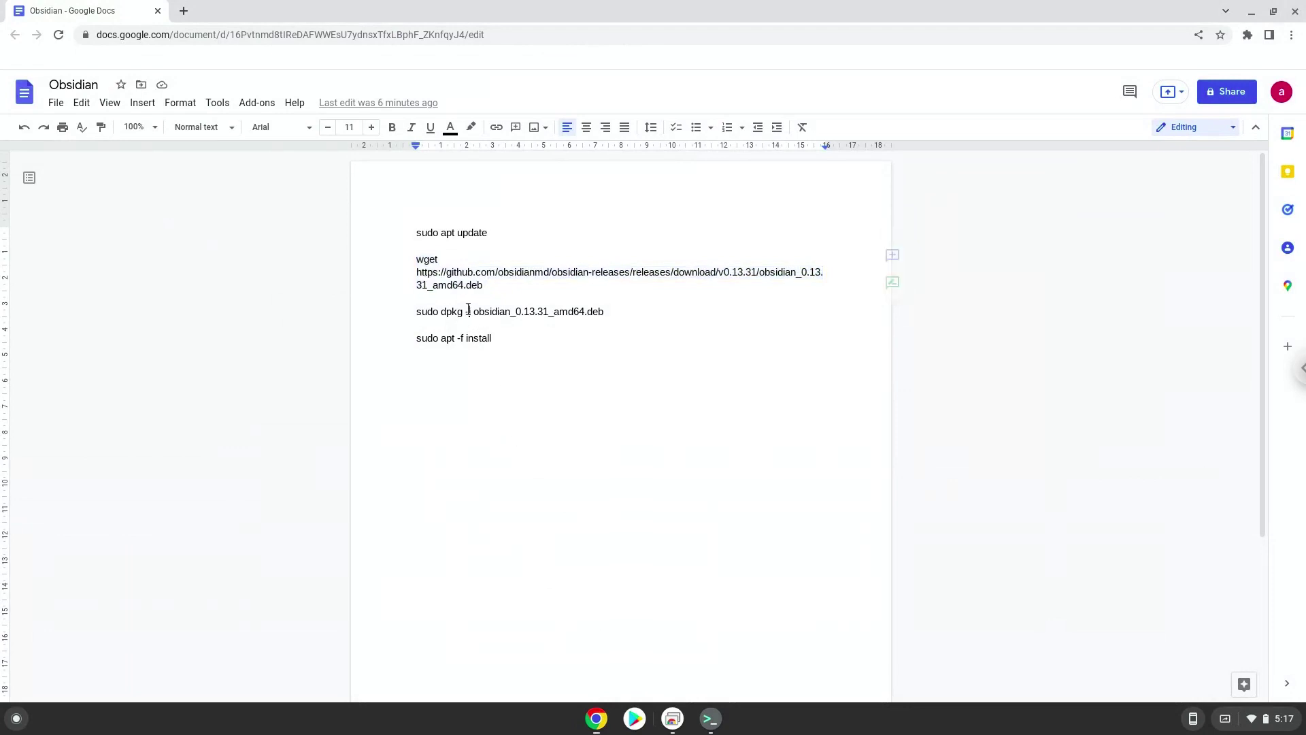
right_click(469, 311)
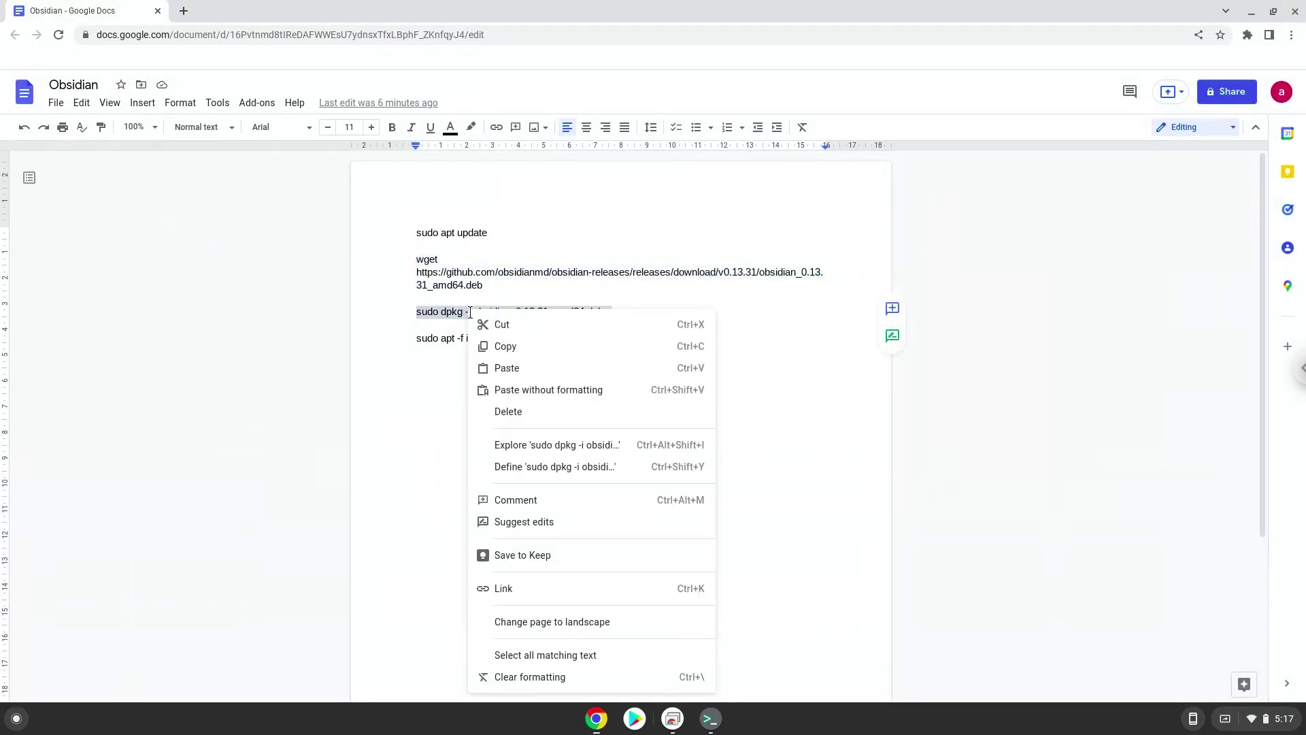
click(498, 346)
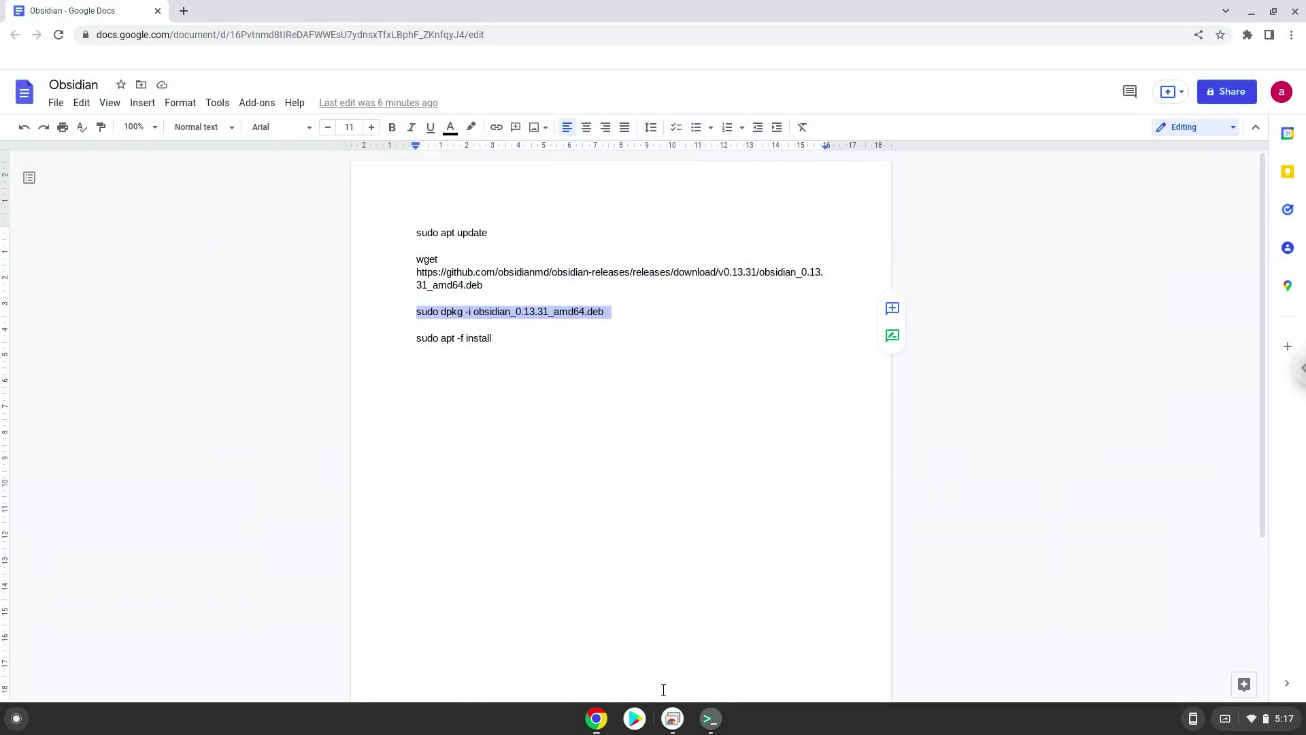
click(706, 721)
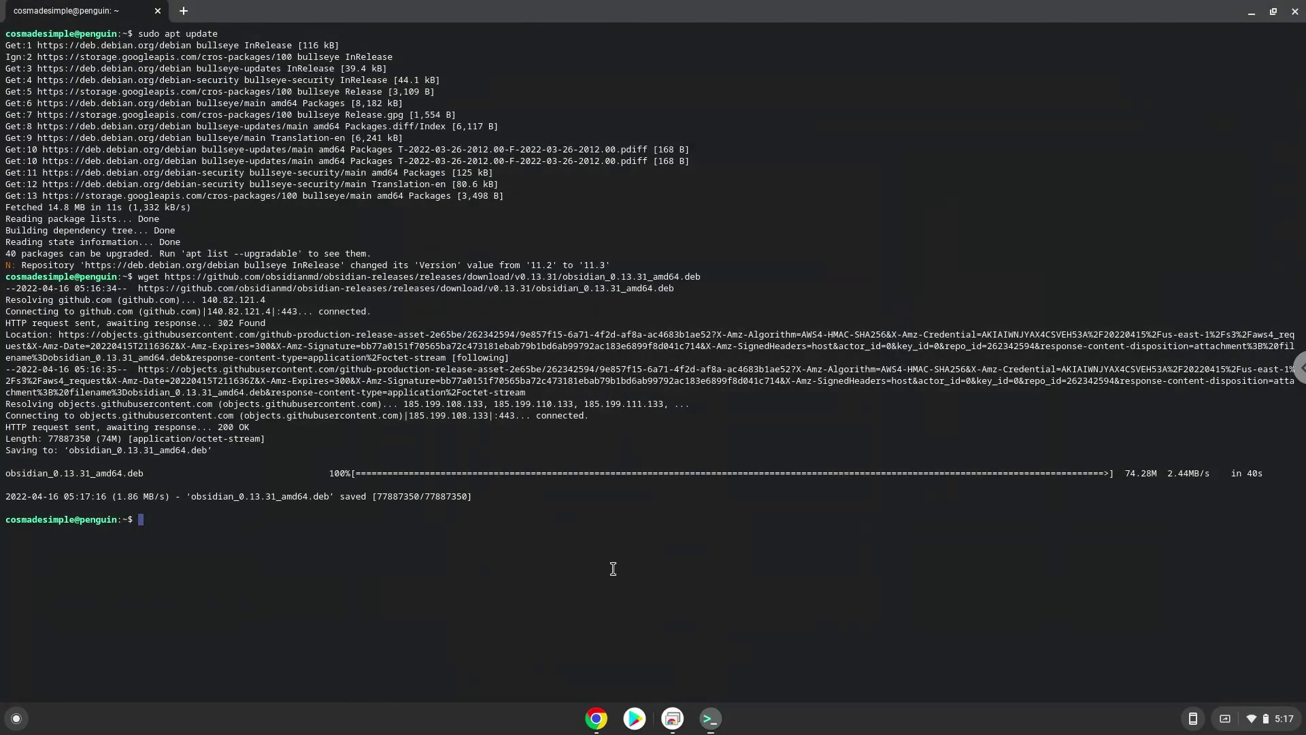
key(ctrl+shift+v)
key(Return)
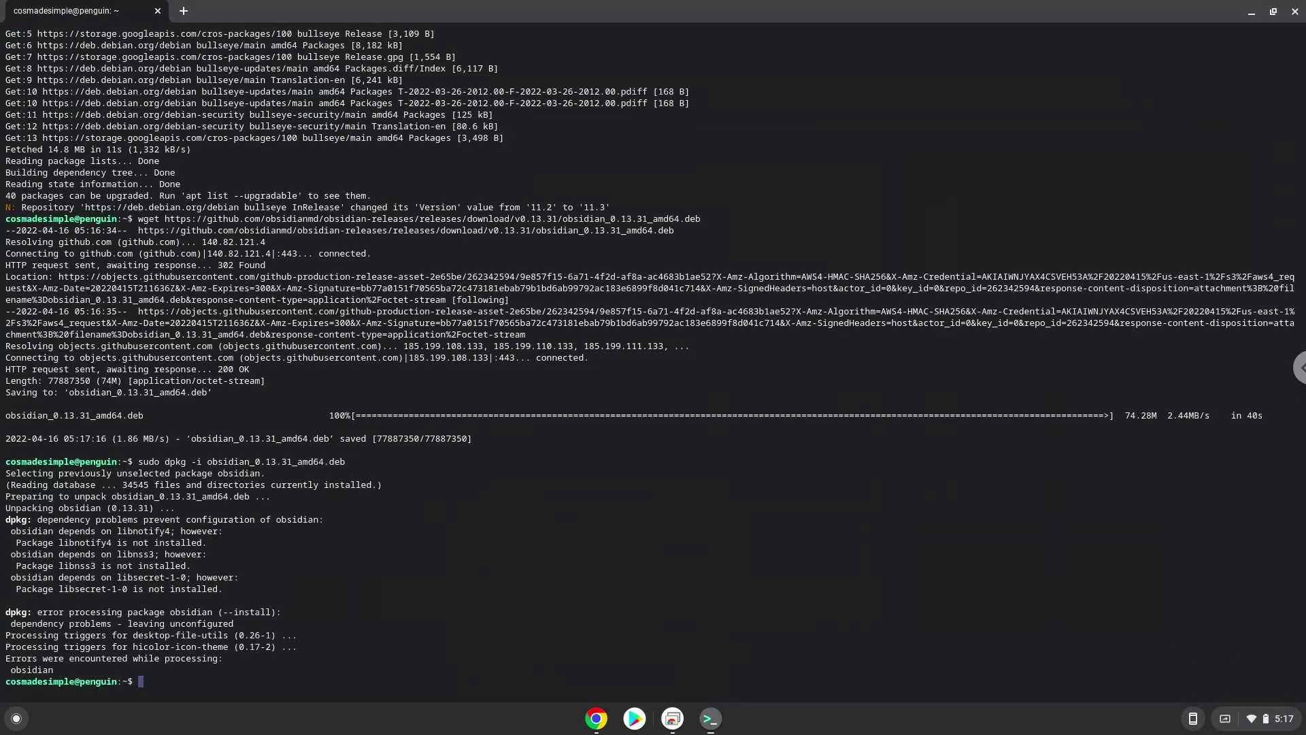
- Copy 'sudo apt -f install' from the Doc, run it in Terminal and accept the dependency install
click(589, 723)
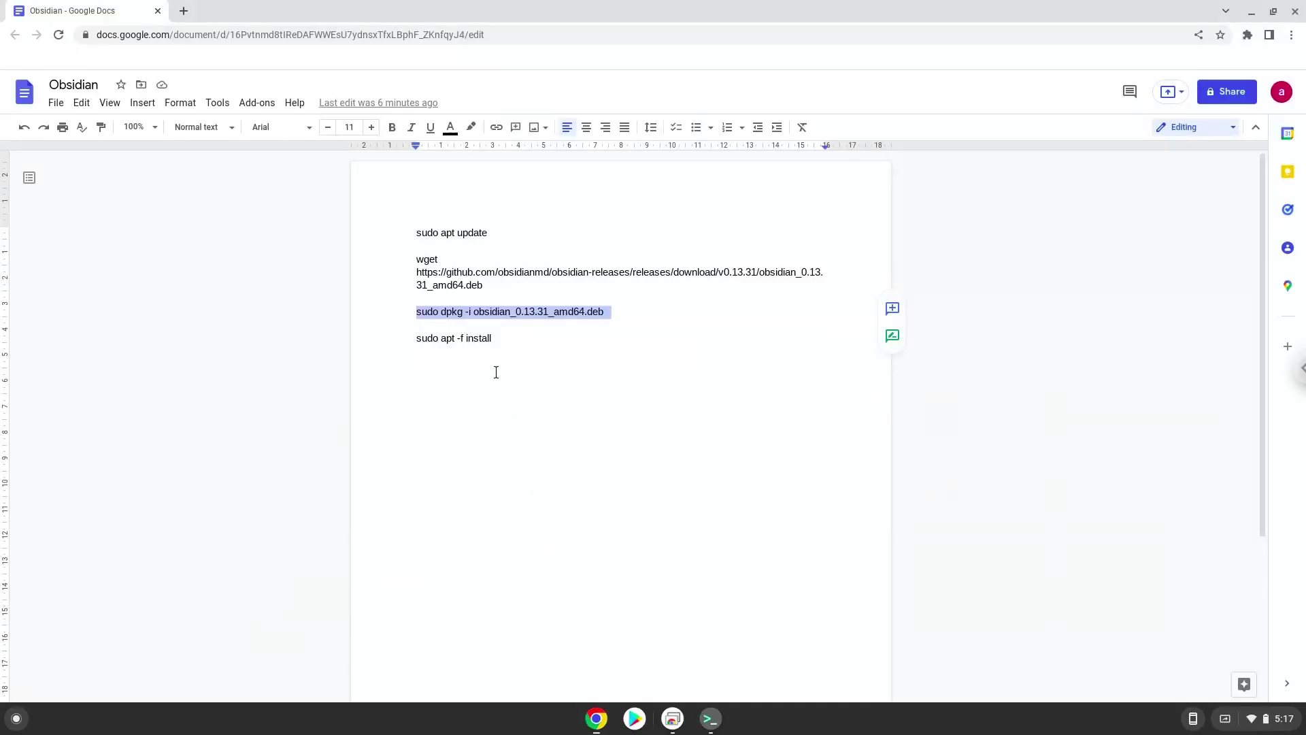
triple_click(484, 338)
right_click(484, 337)
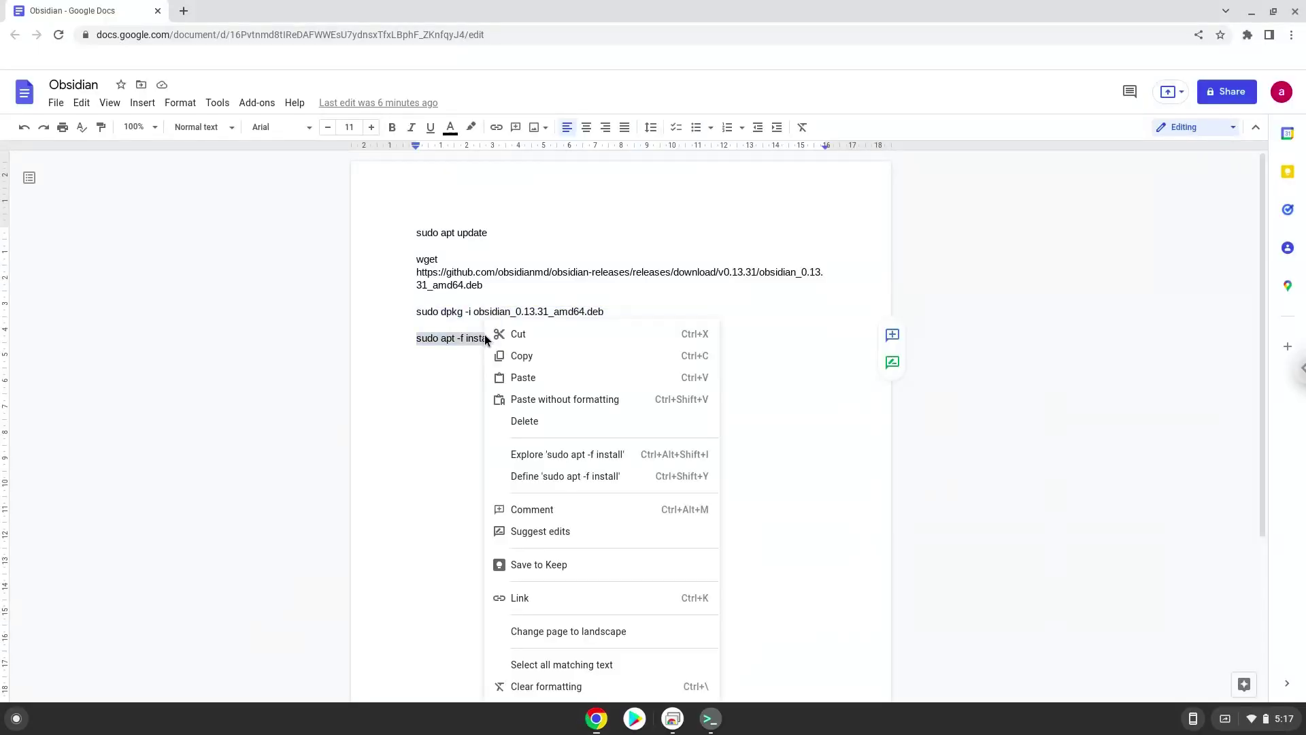
click(520, 357)
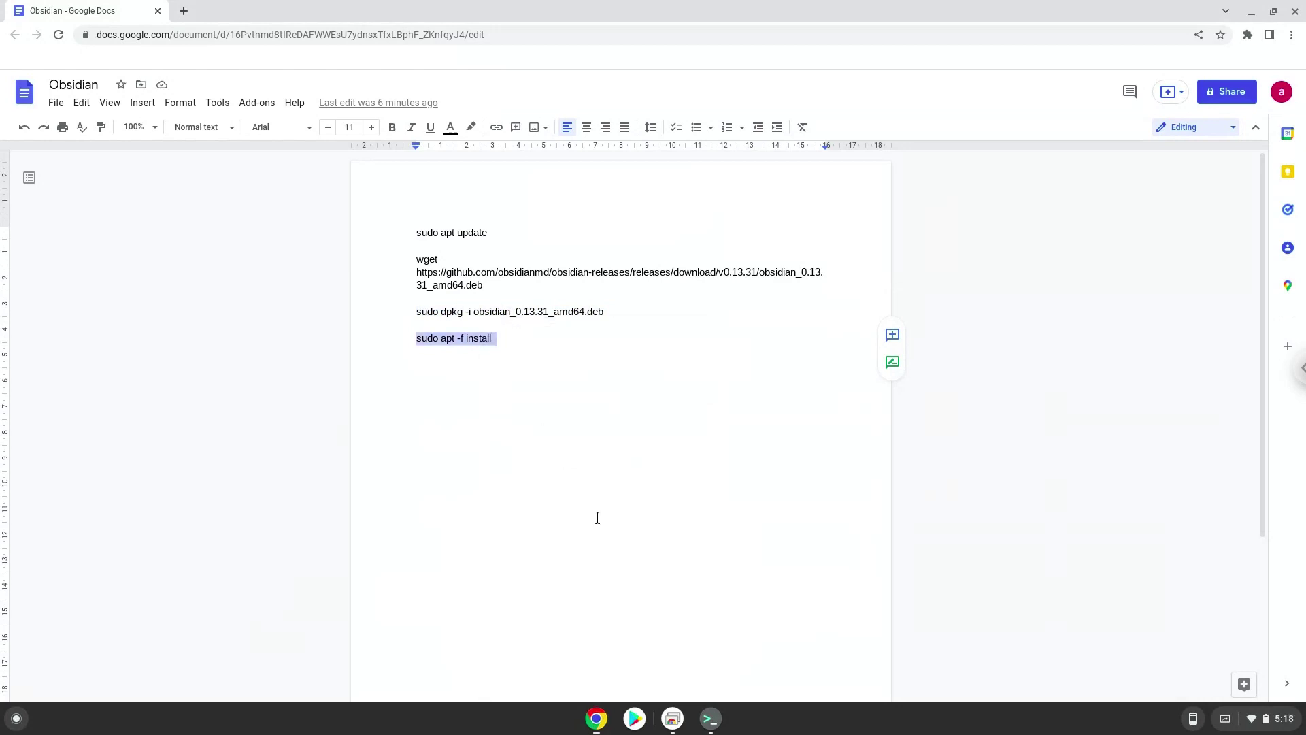
click(711, 719)
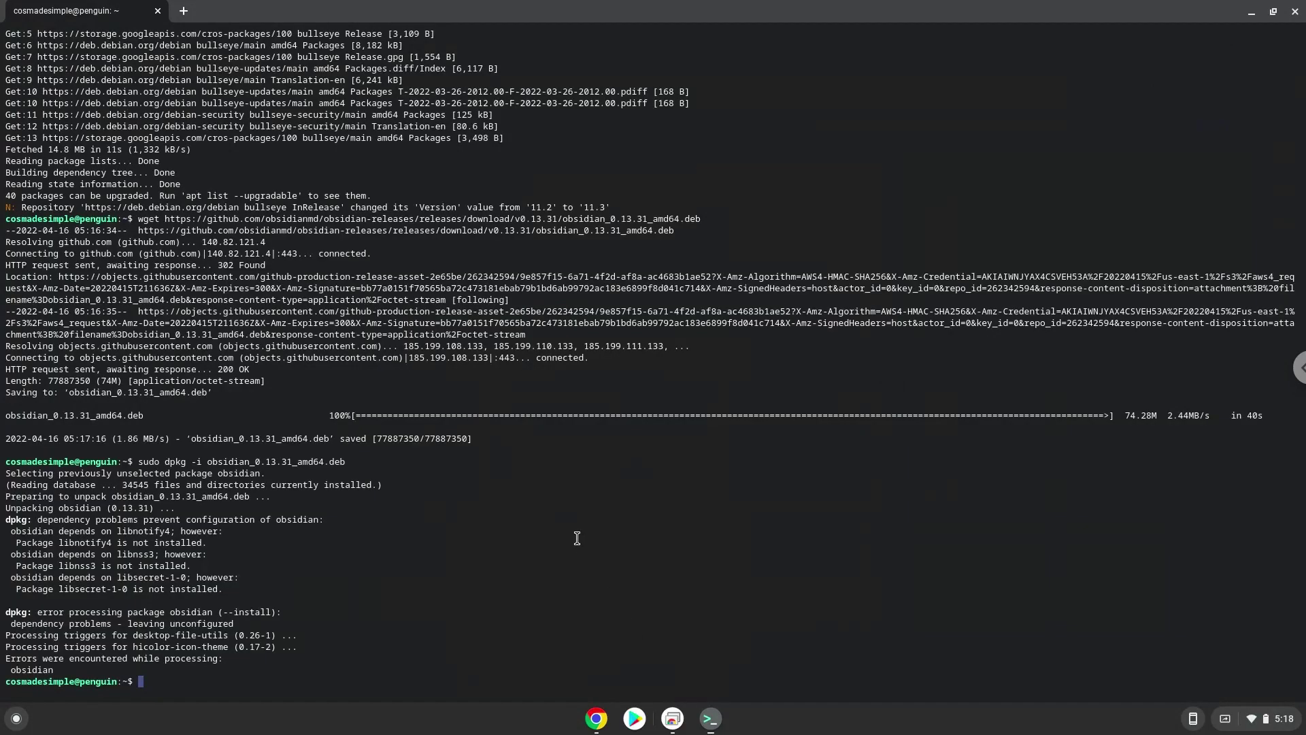
key(ctrl+shift+v)
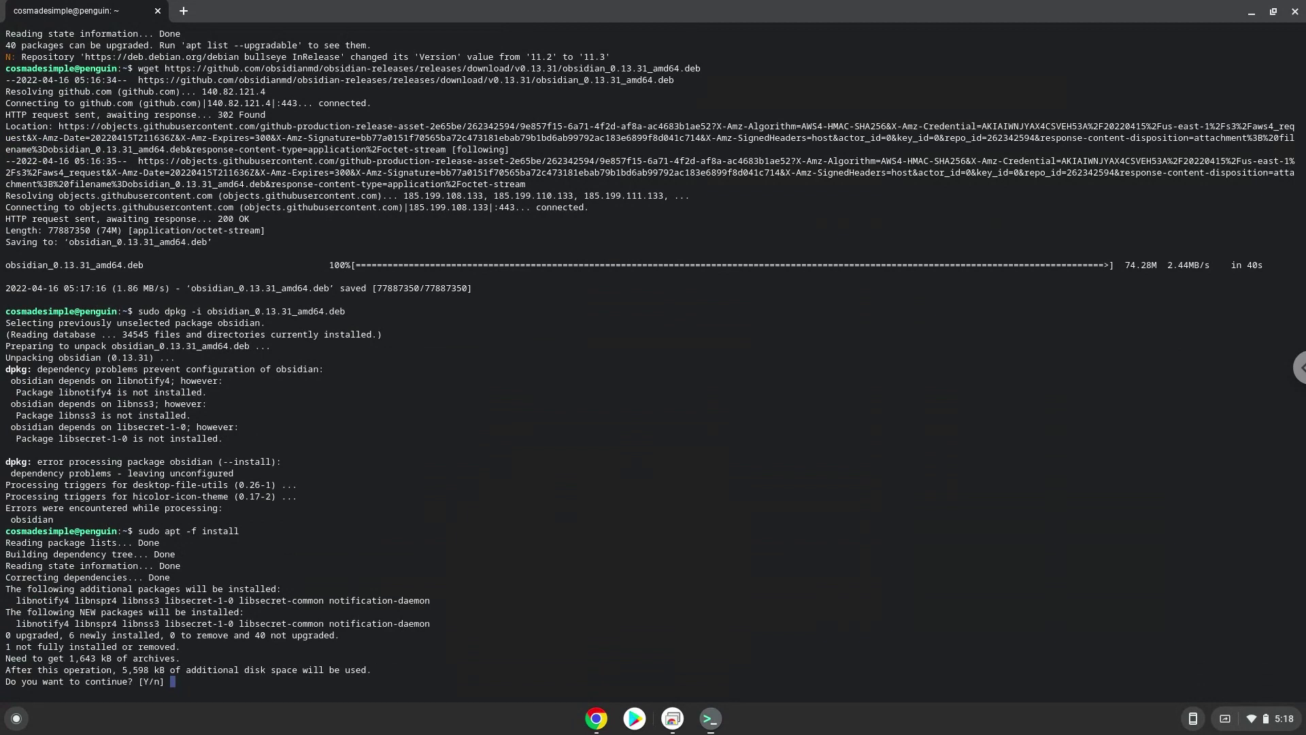
key(Return)
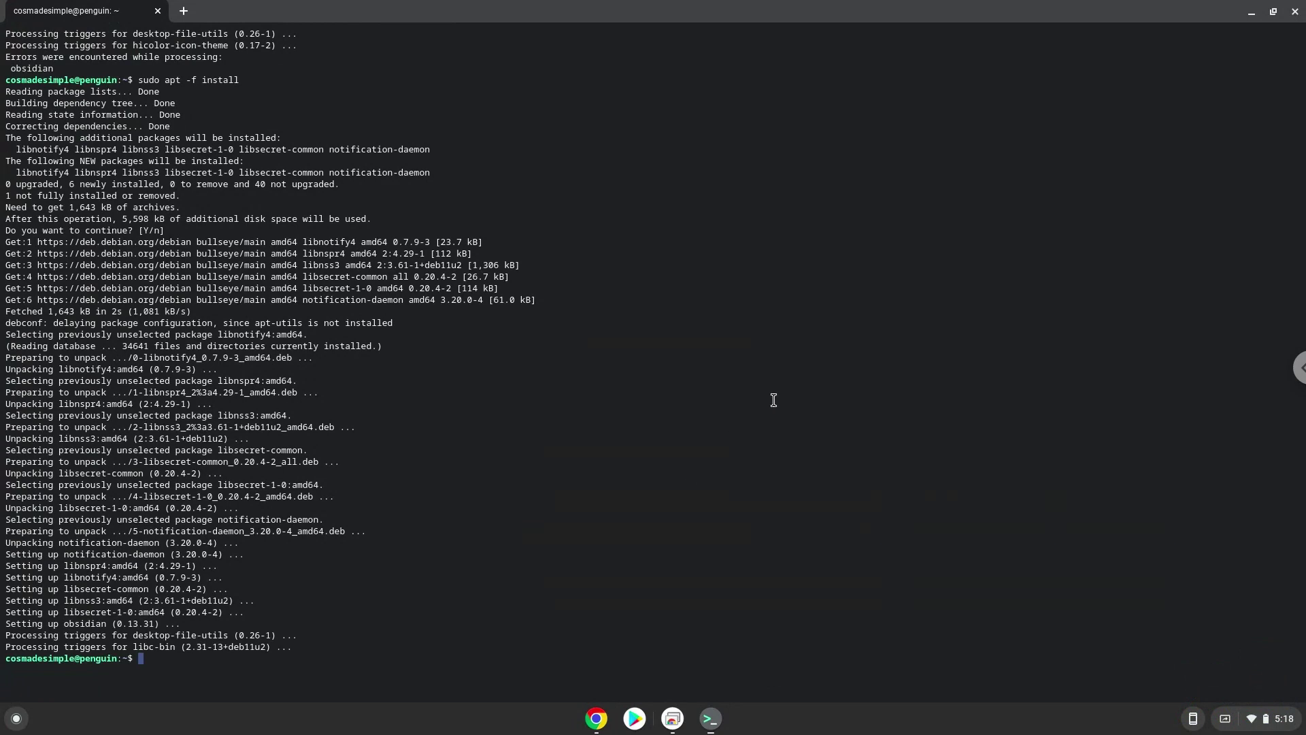
- Close the Terminal, then launch Obsidian from the Linux apps folder in the Launcher
click(1296, 12)
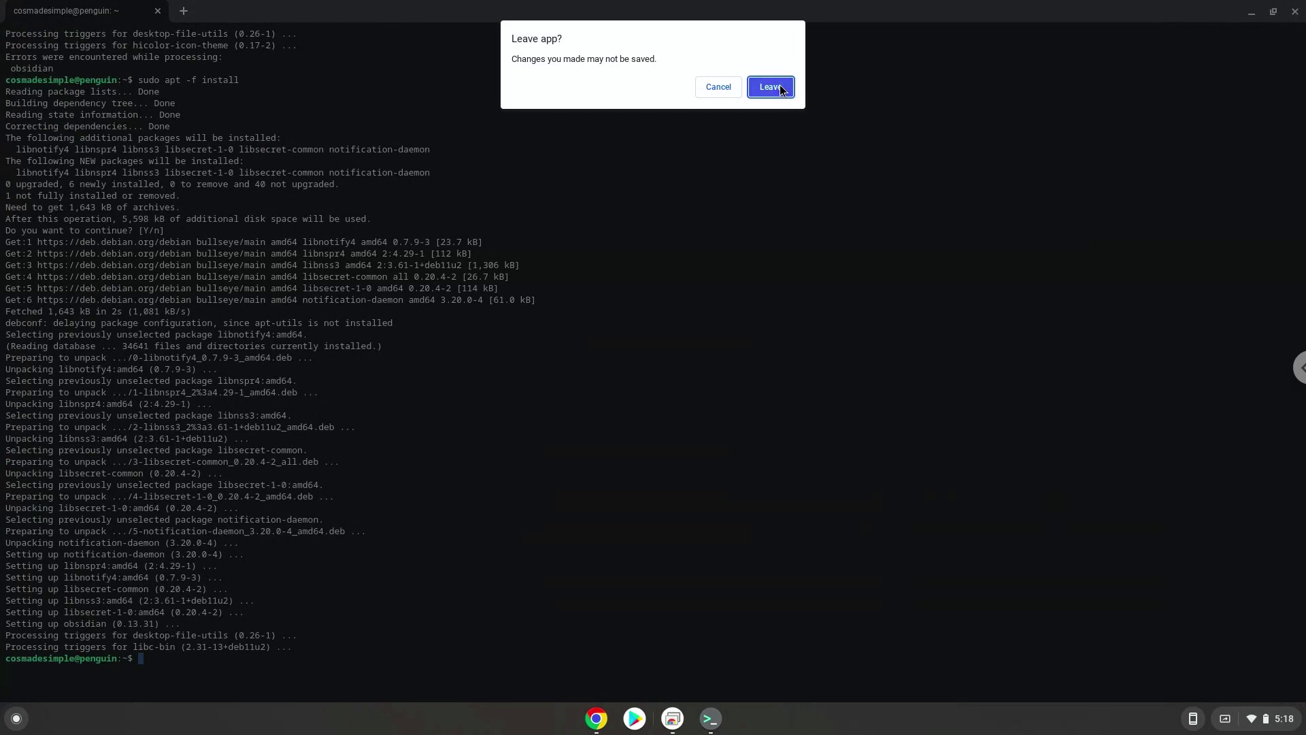
click(771, 87)
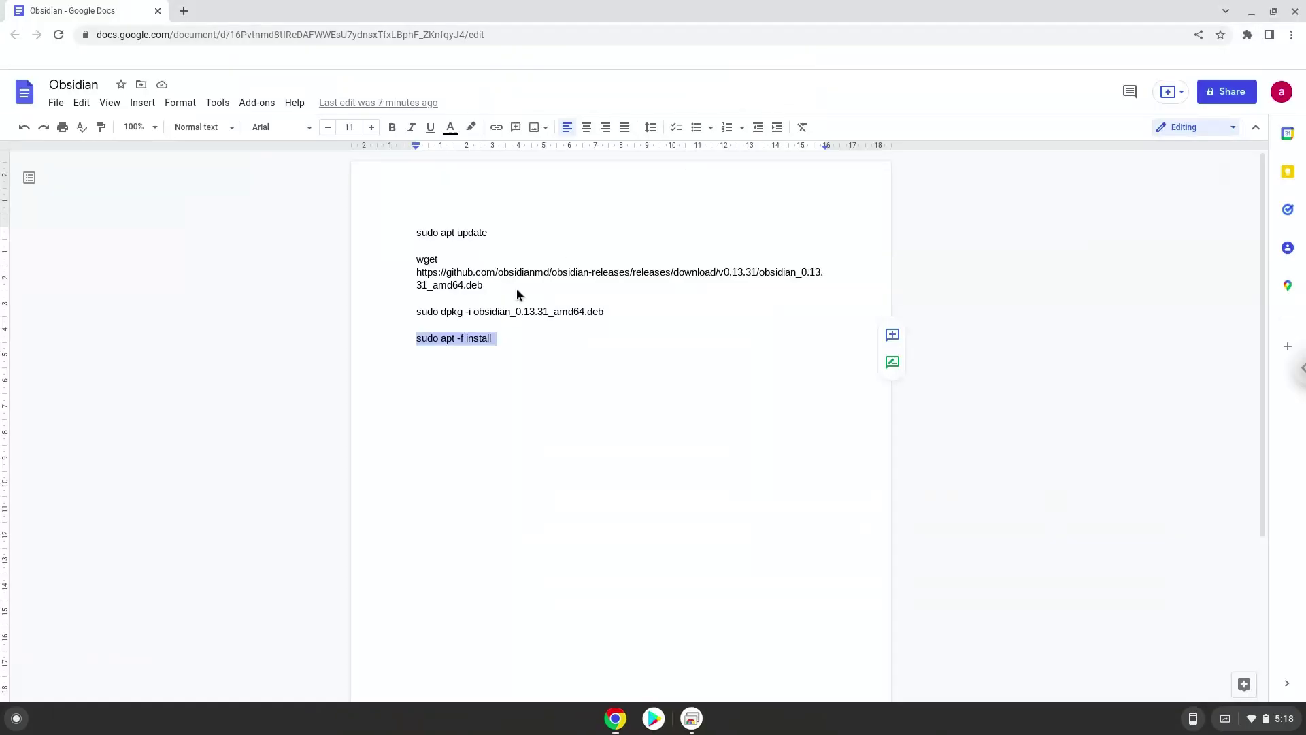
click(18, 718)
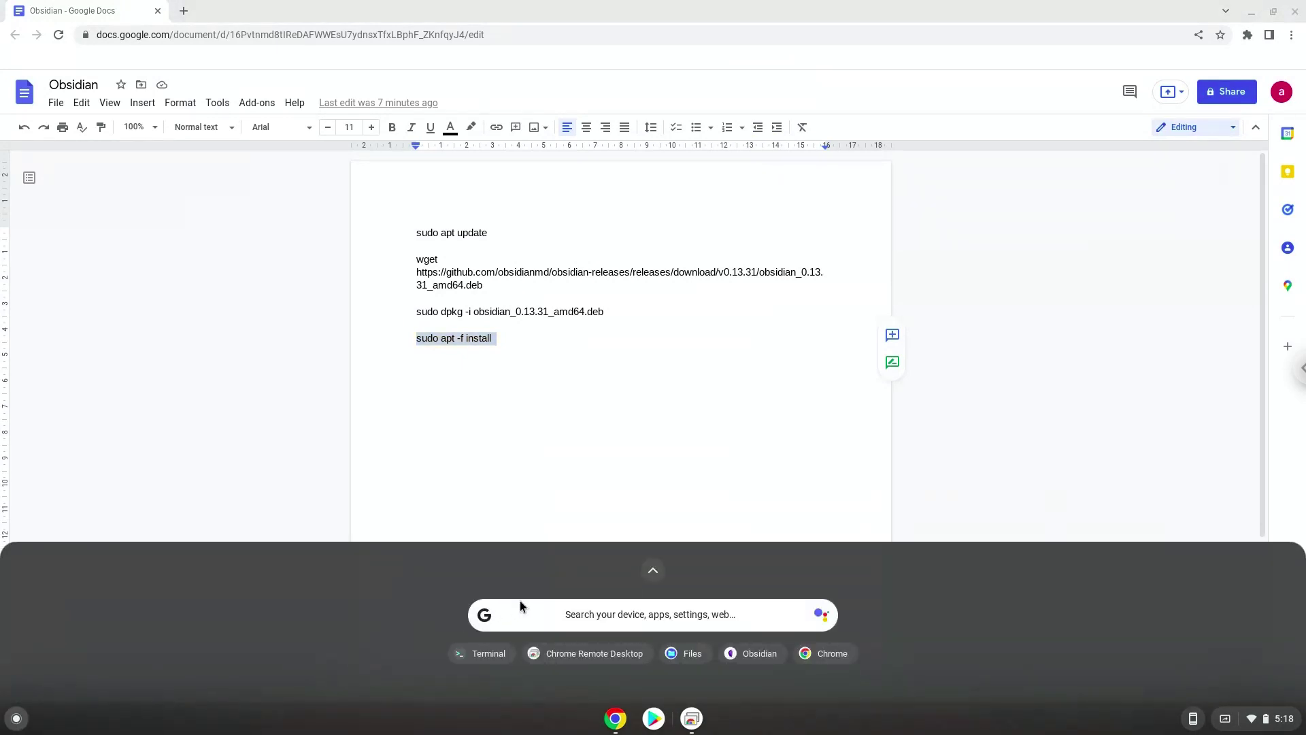
click(657, 570)
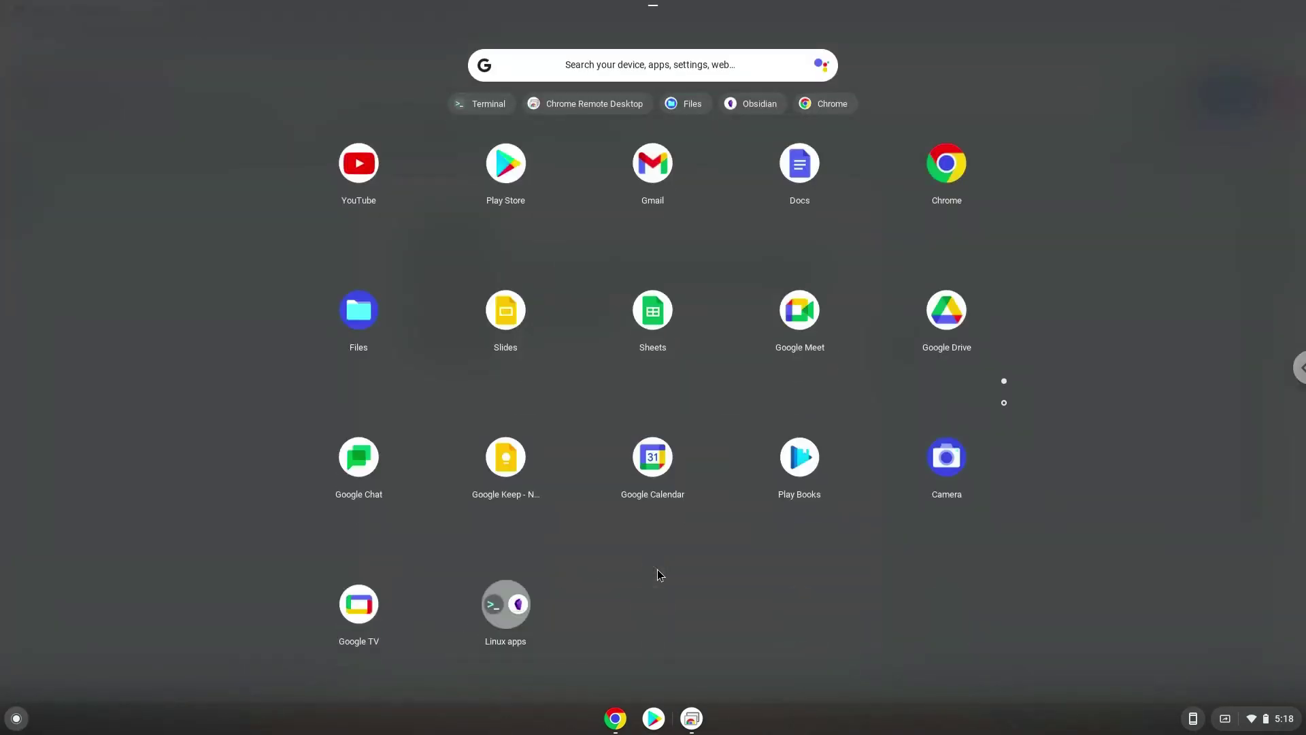
click(515, 625)
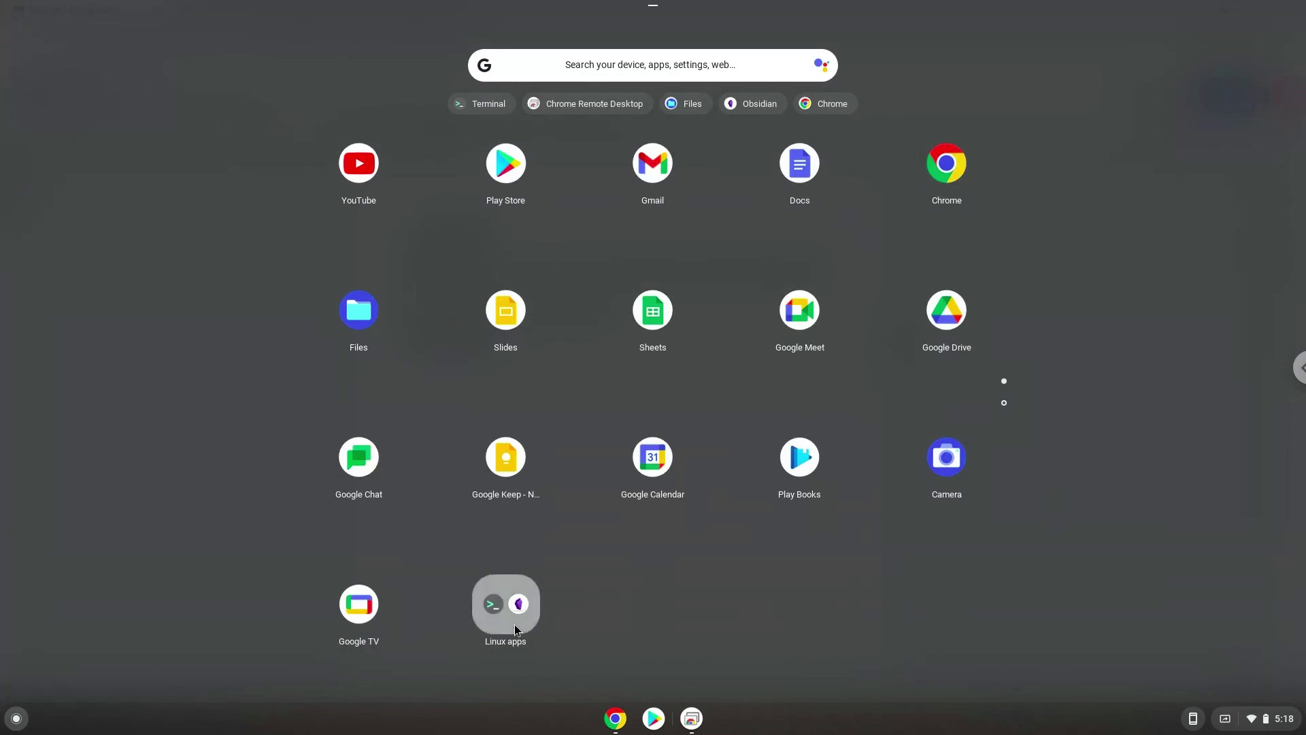
click(550, 583)
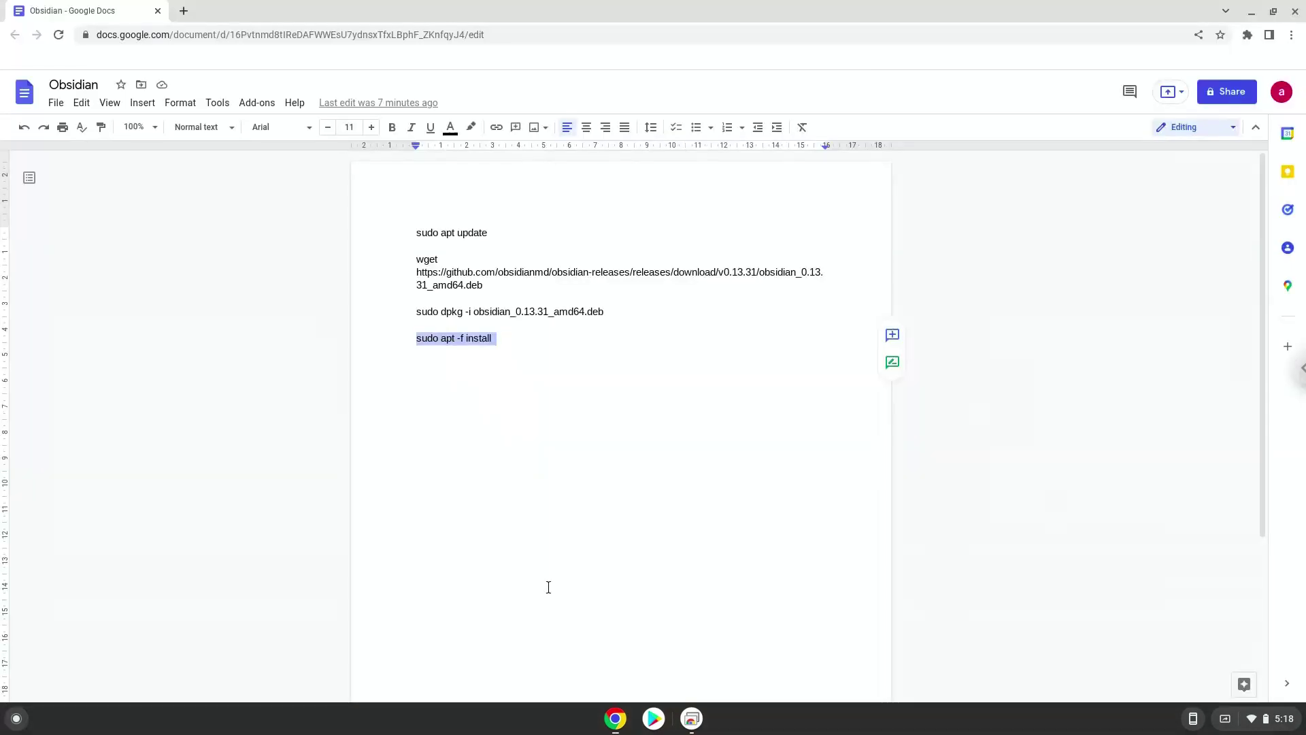
- Close the Google Docs browser window
click(1295, 12)
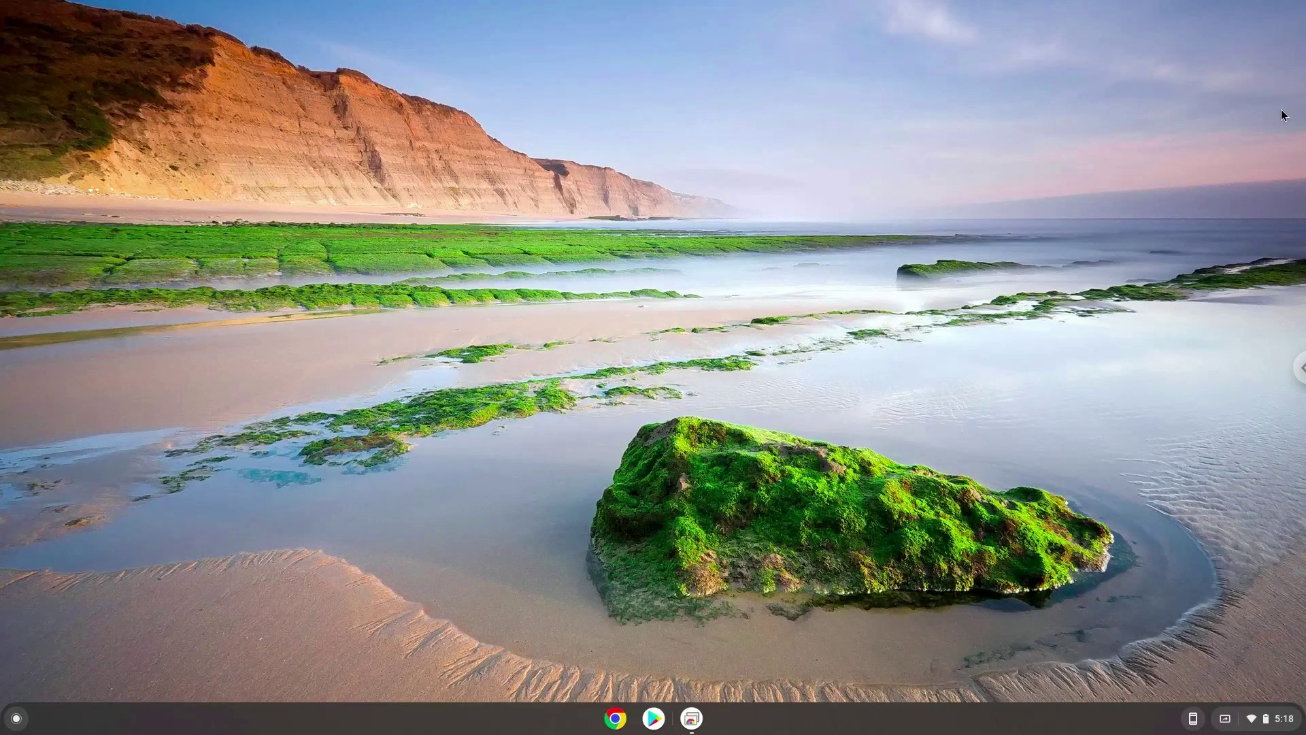